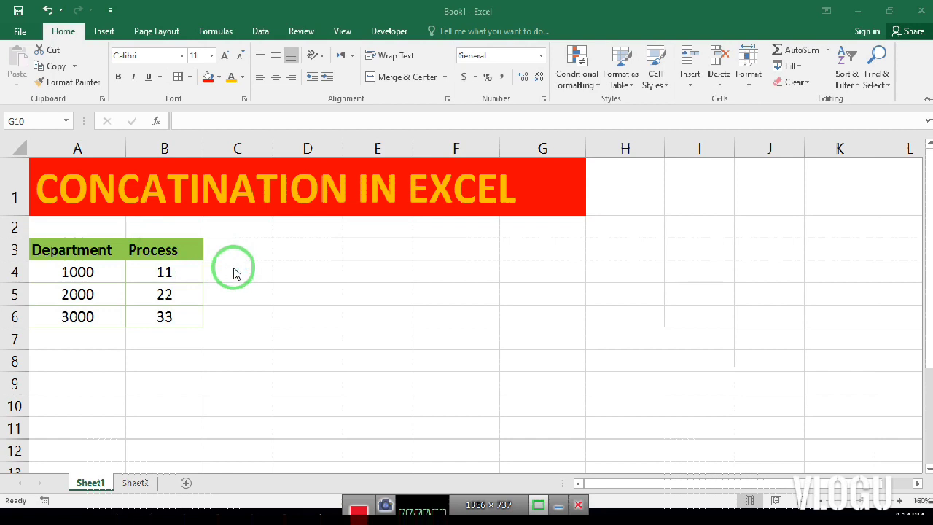
Enter the formula =CONCATENATE(A4,B4) in cell C4 to join the first row's Department and Process values.
left_click(234, 271)
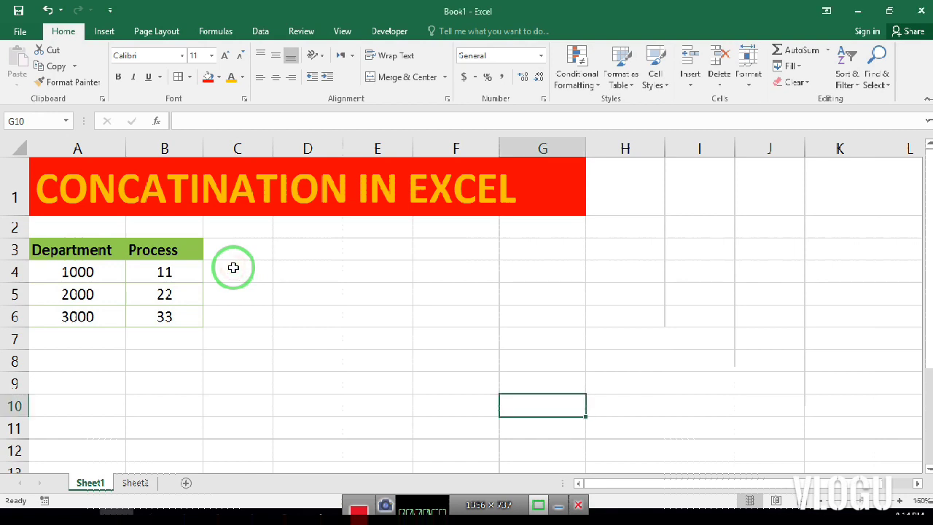
left_click(233, 268)
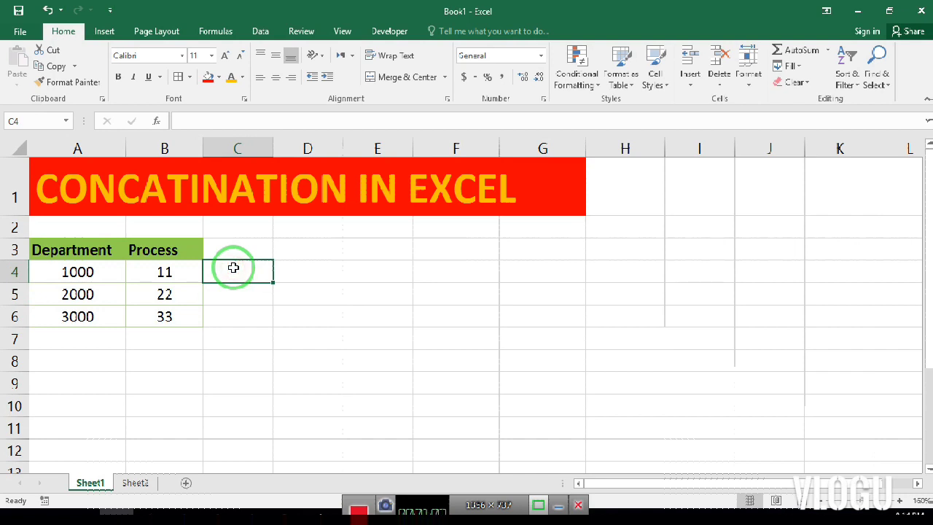
type("=")
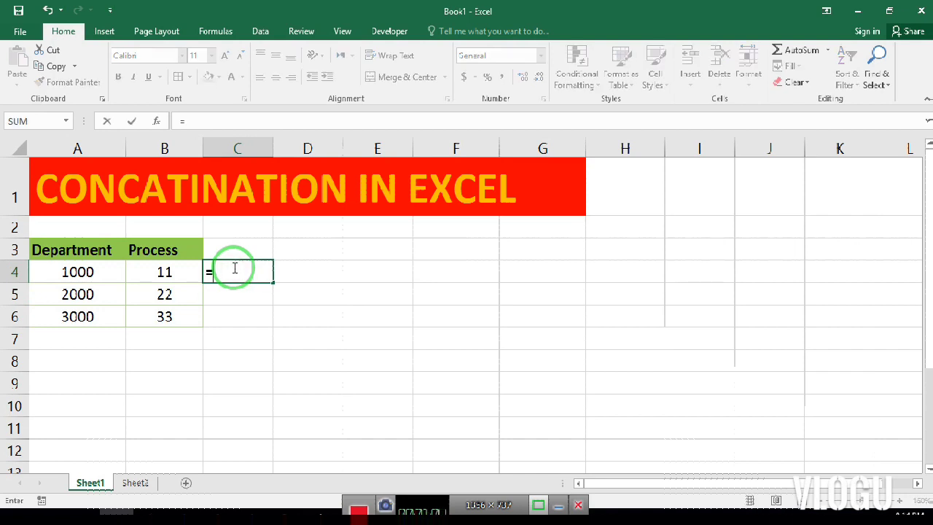
type("con")
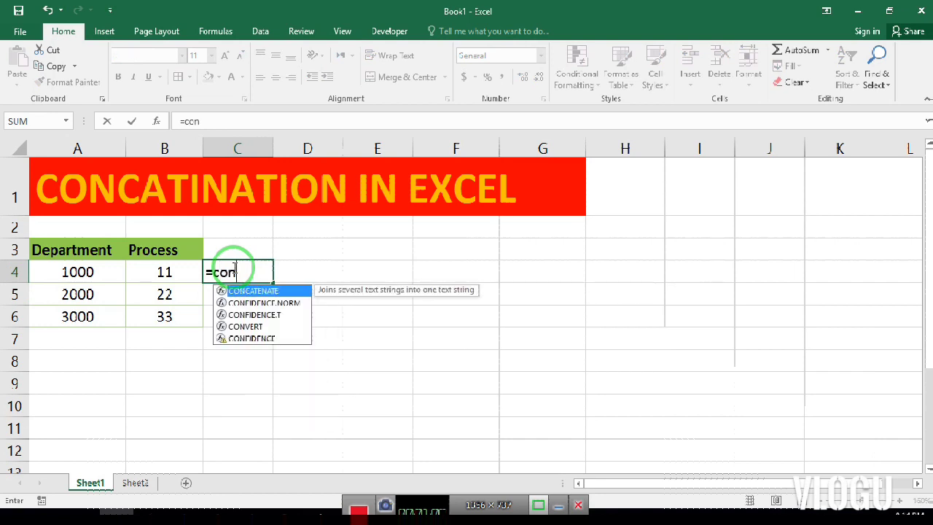
type("cate")
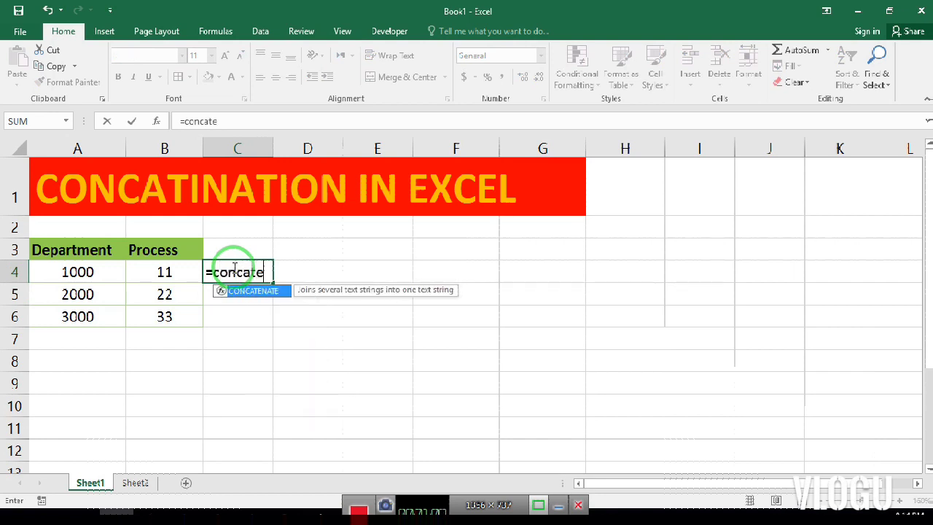
type("nate(")
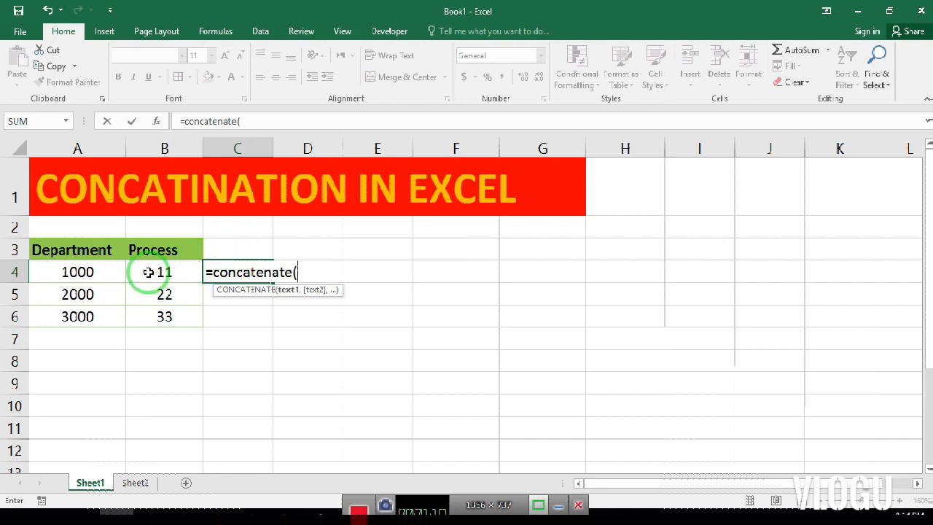
left_click(90, 271)
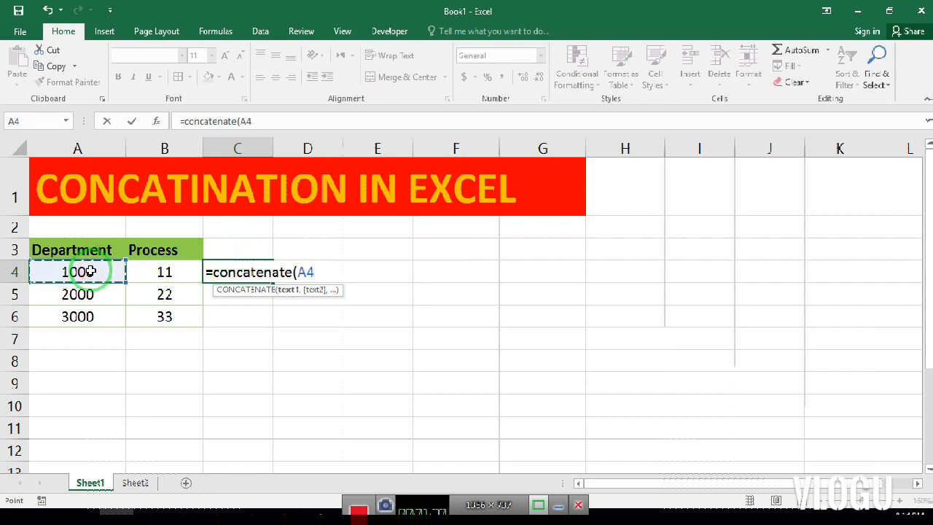
type(",")
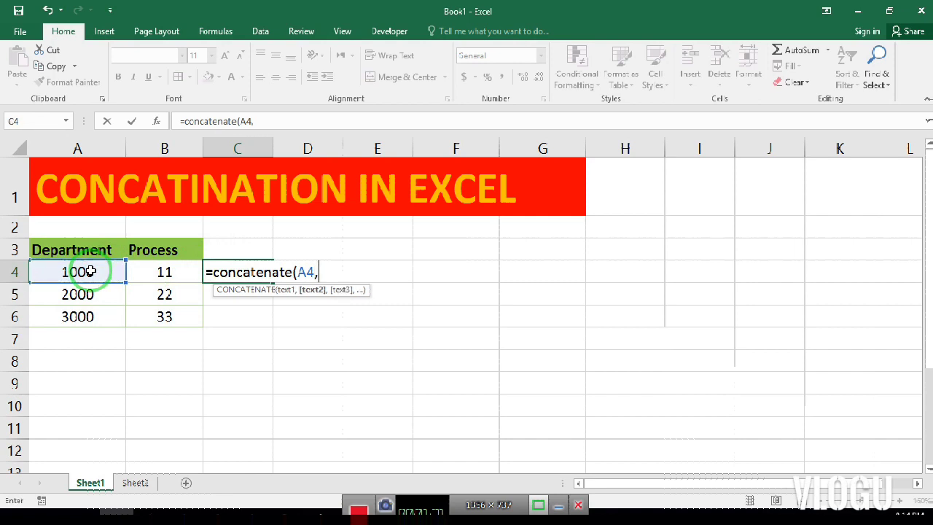
left_click(142, 268)
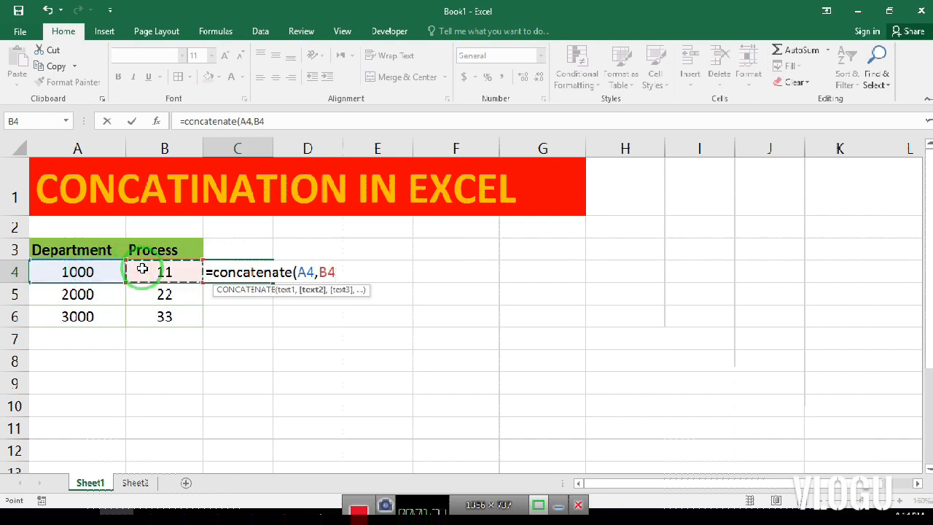
type(")")
key("Return")
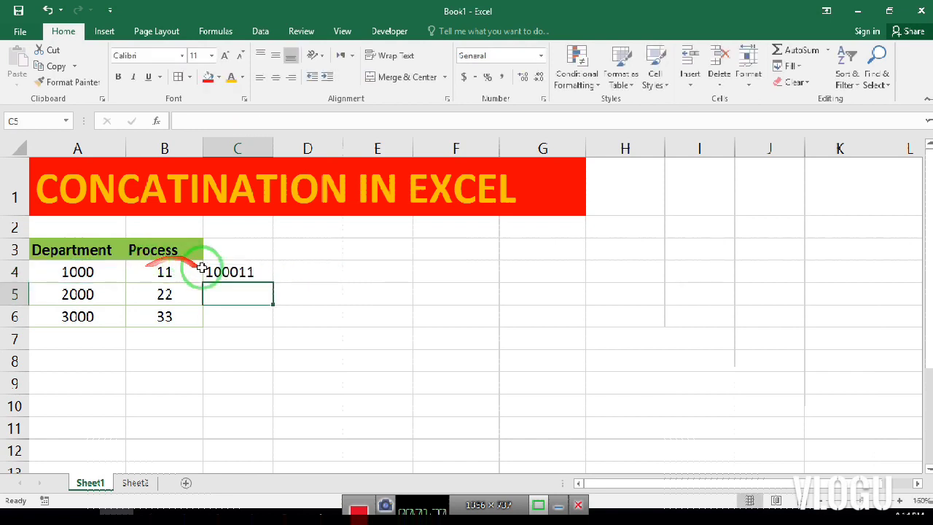
Fill the C4 formula down through C6 and clear the contents of C4:C6.
left_click(246, 272)
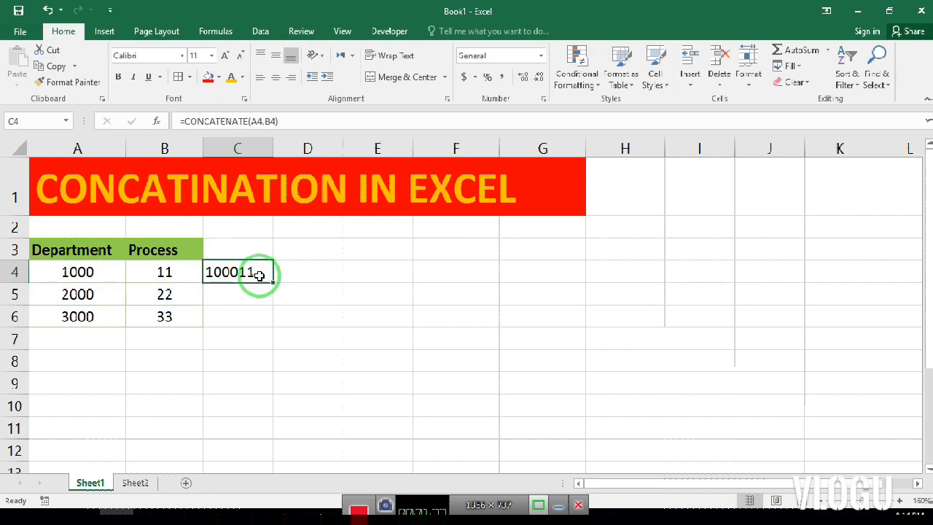
left_click_drag(270, 282, 266, 328)
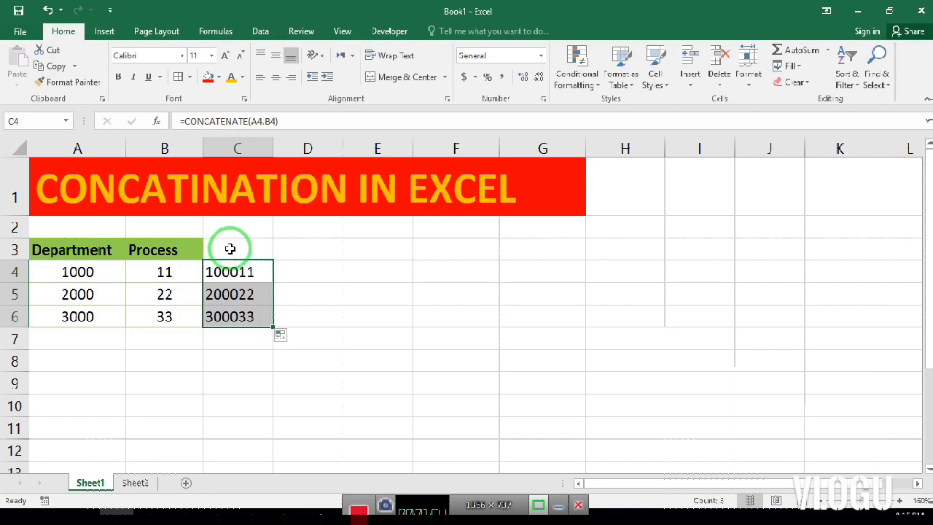
key("Delete")
Start a formula in cell C4 with the CONCATENATE function.
left_click(225, 274)
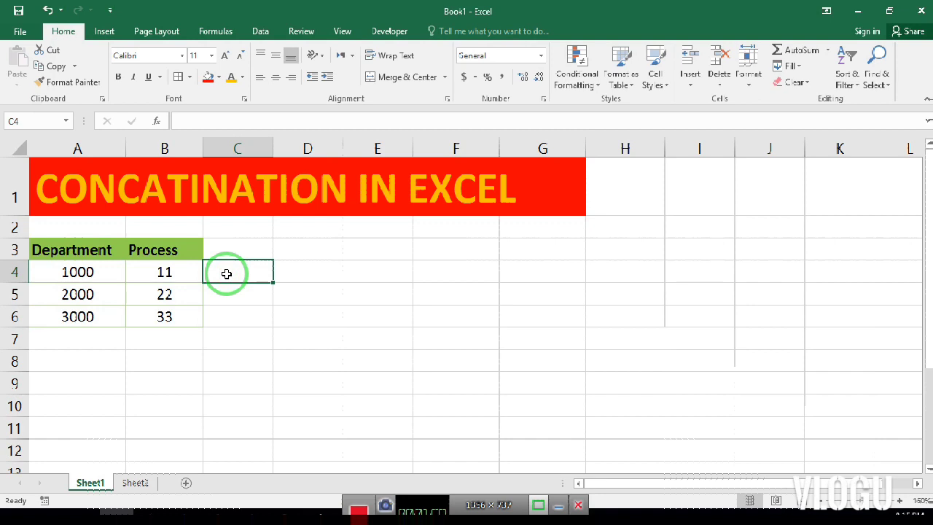
type("=con")
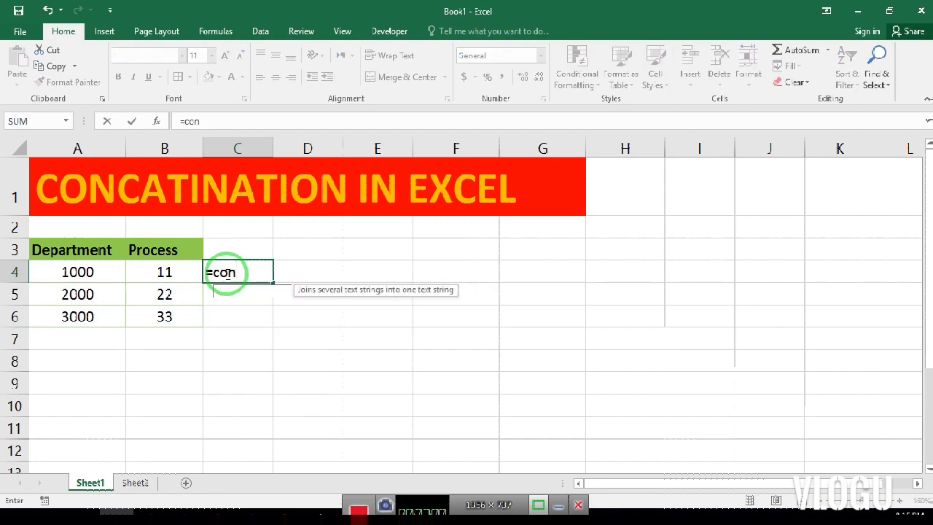
type("catinate")
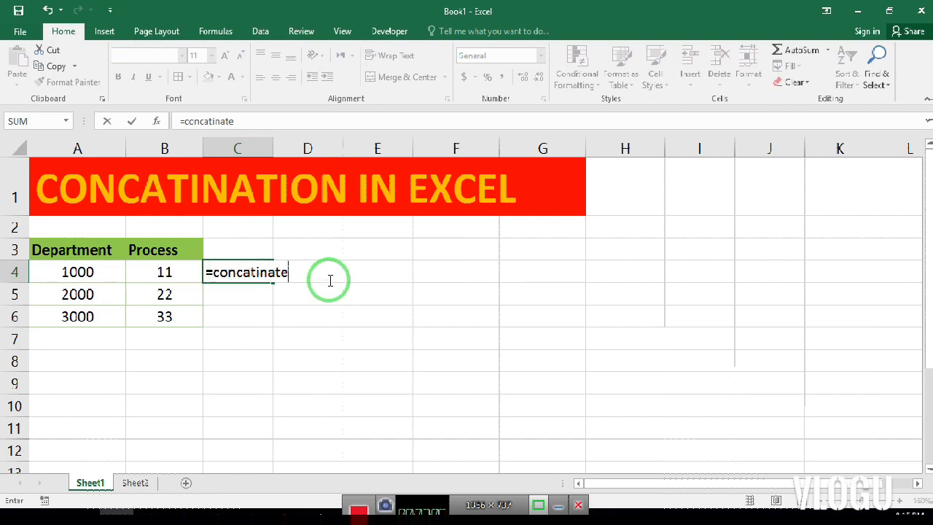
key("BackSpace")
key("BackSpace")
key("BackSpace")
key("BackSpace")
key("BackSpace")
key("BackSpace")
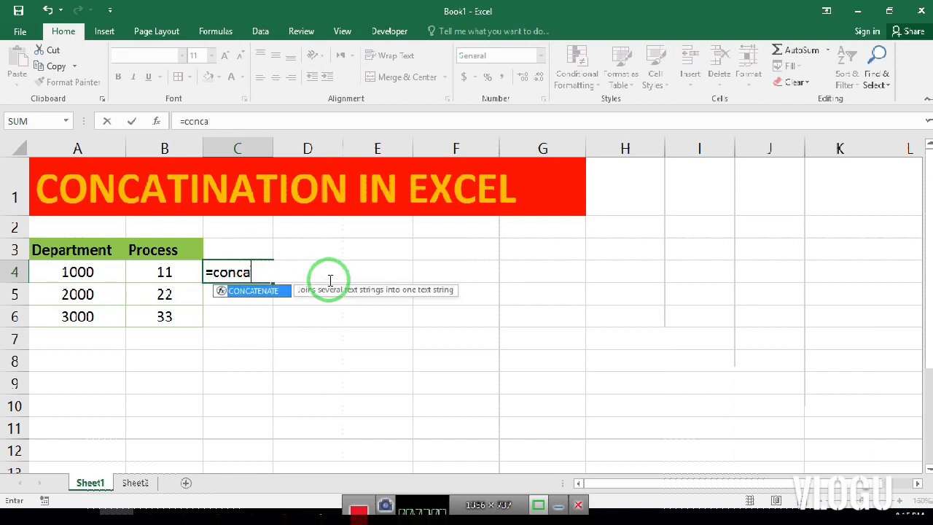
double_click(267, 294)
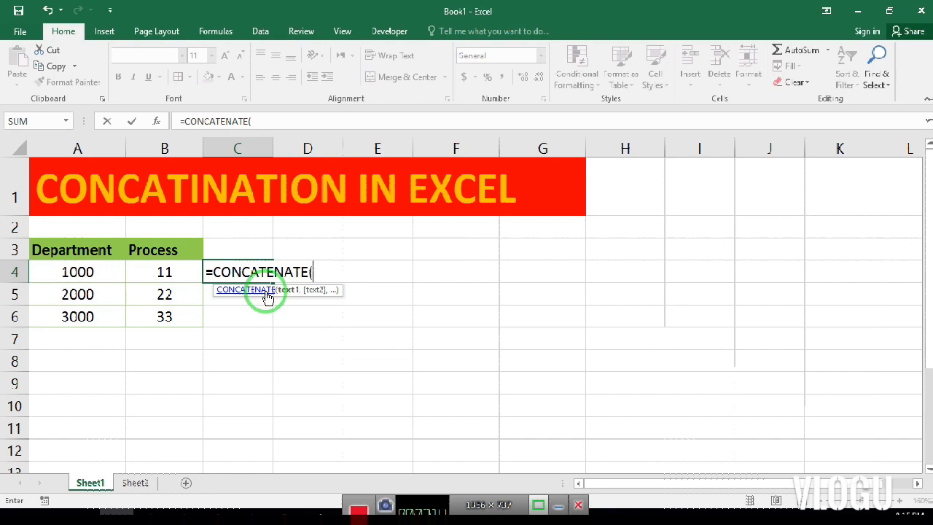
Complete the C4 formula as =CONCATENATE(A4,"-",B4) to join Department and Process with a hyphen.
left_click(78, 271)
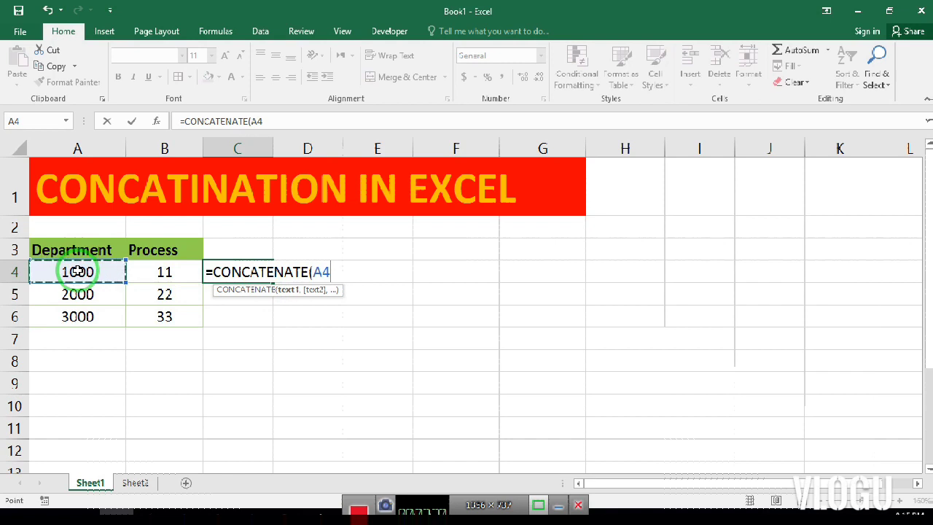
type(",")
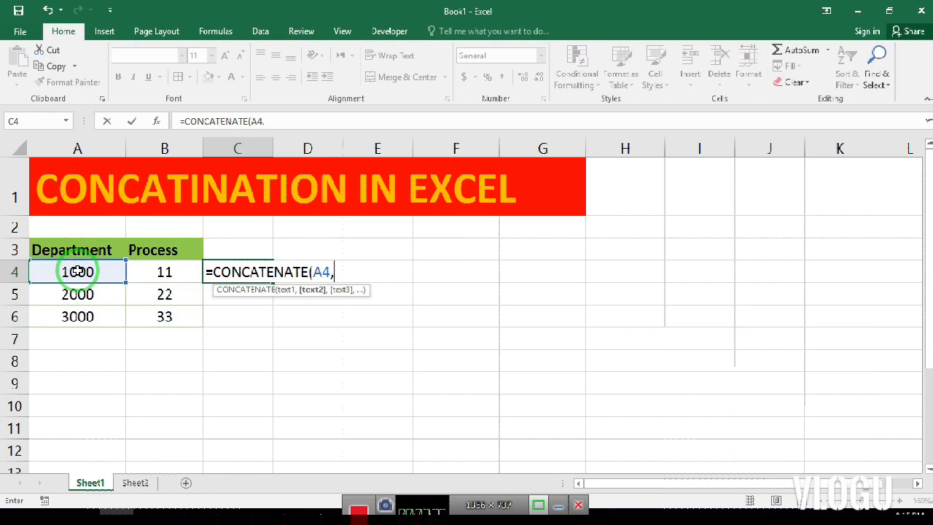
type("\"")
type("-\",")
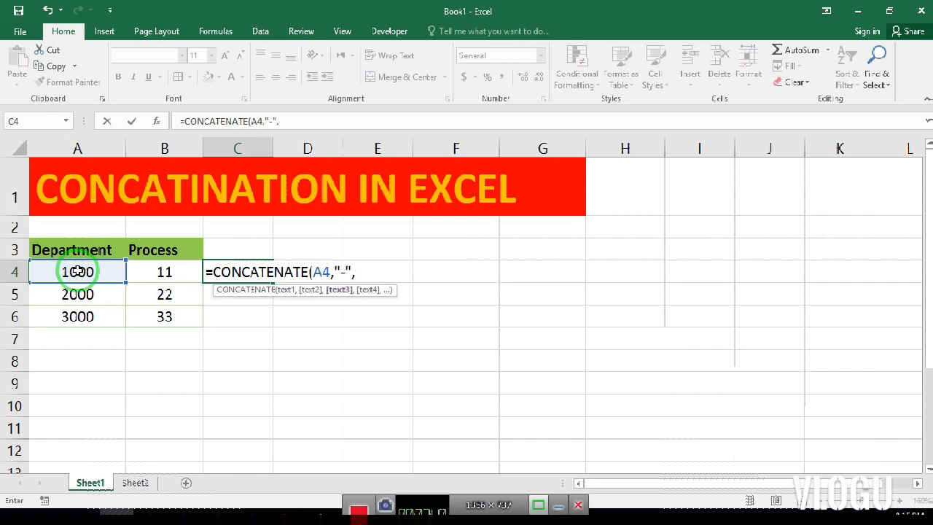
left_click(167, 271)
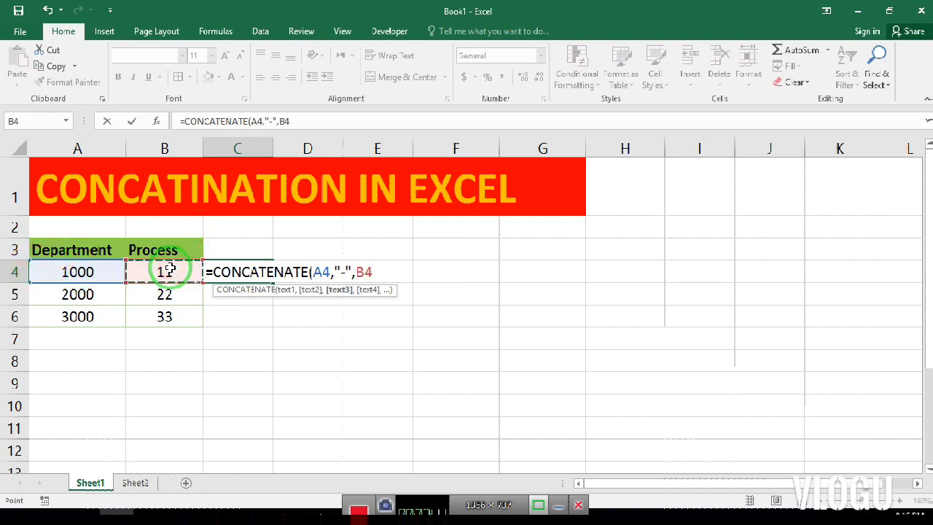
type(")")
key("Return")
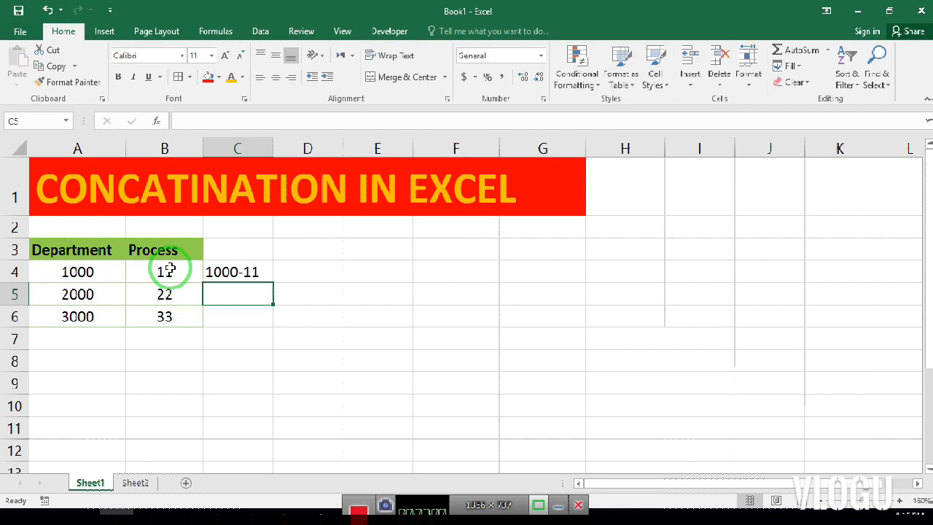
Fill the hyphenated CONCATENATE formula from C4 down through C6.
right_click(240, 270)
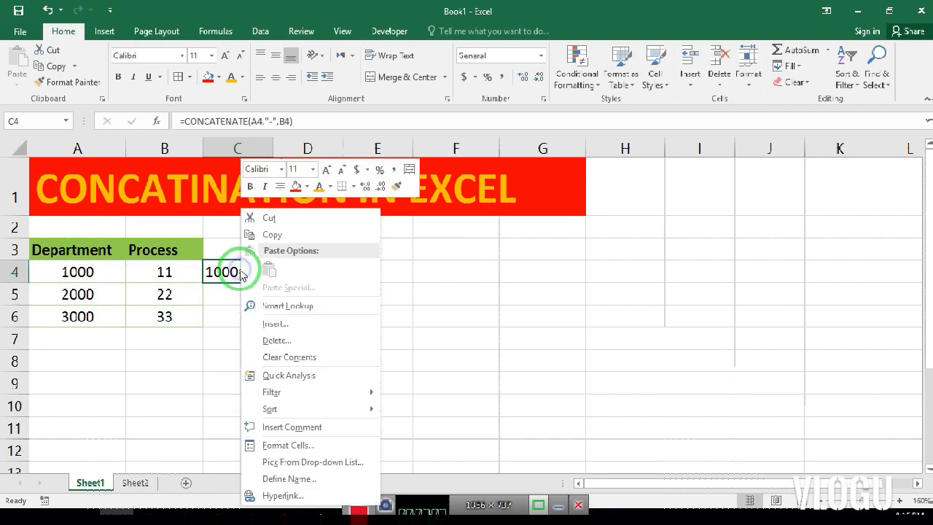
left_click(230, 271)
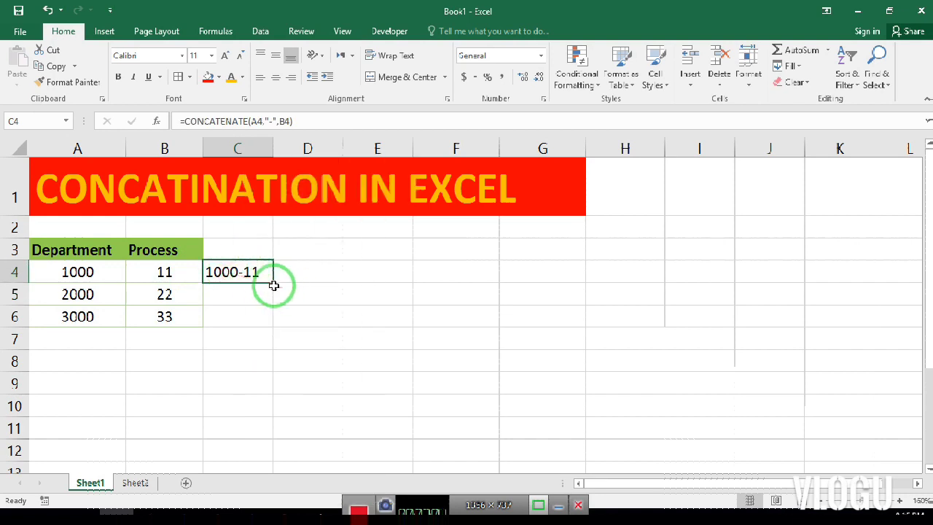
left_click_drag(271, 282, 270, 322)
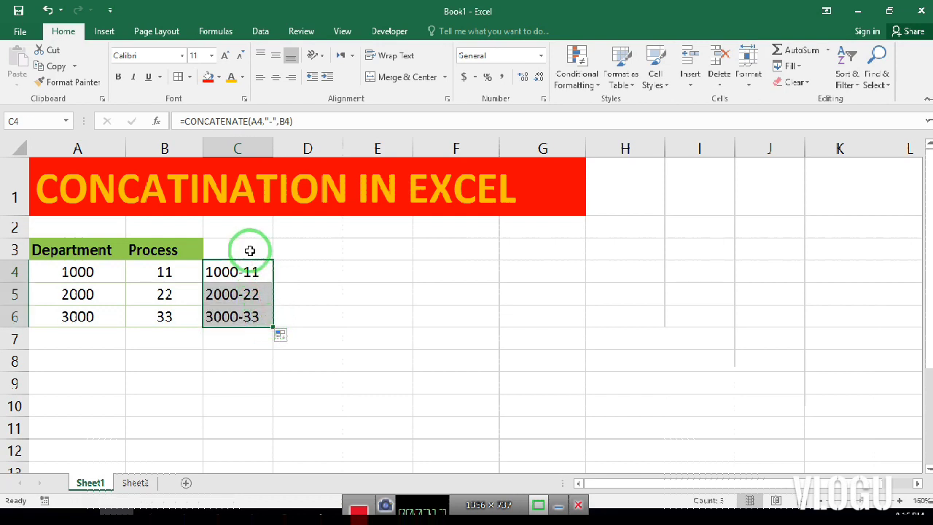
Switch to Sheet2 and enter the heading Full Name in cell C3.
left_click(138, 484)
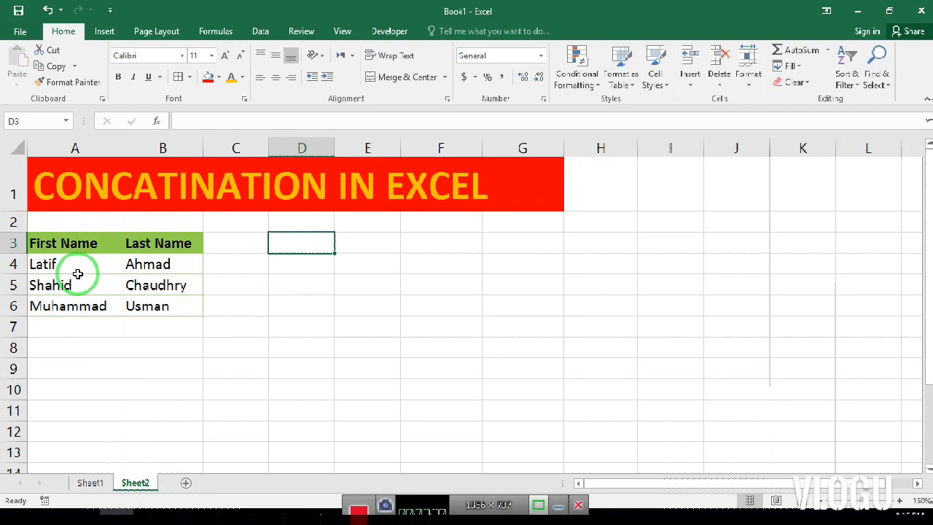
left_click(253, 245)
type("F")
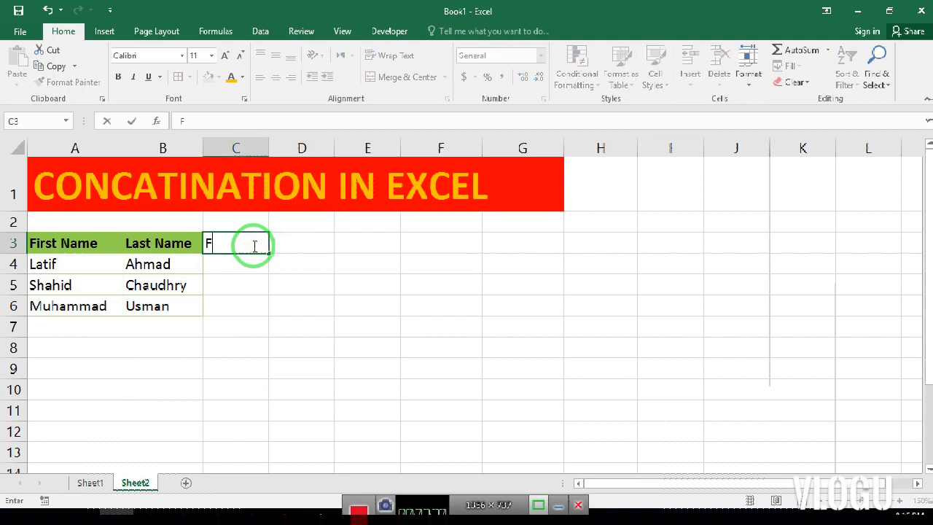
type("ull Name")
key("Return")
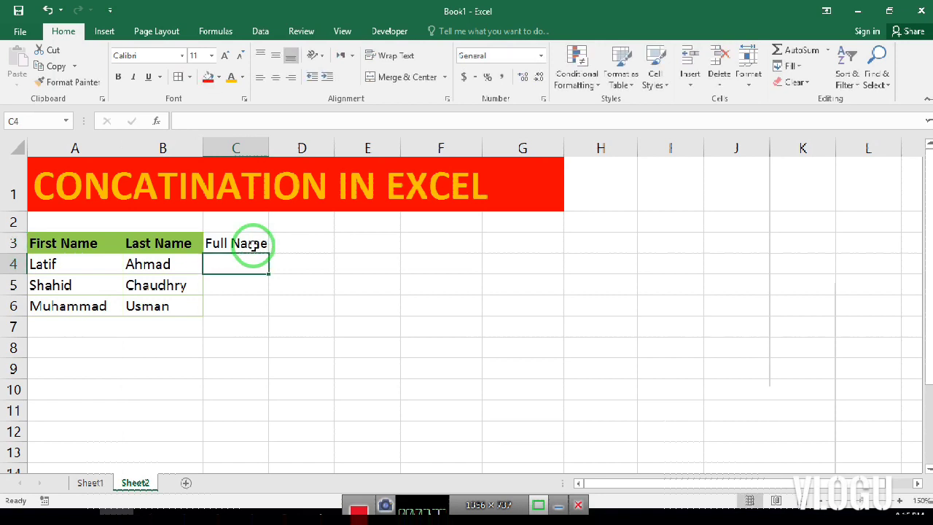
Enter =CONCATENATE(A4," ",B4) in cell C4 to join the first and last names with a space.
type("=con")
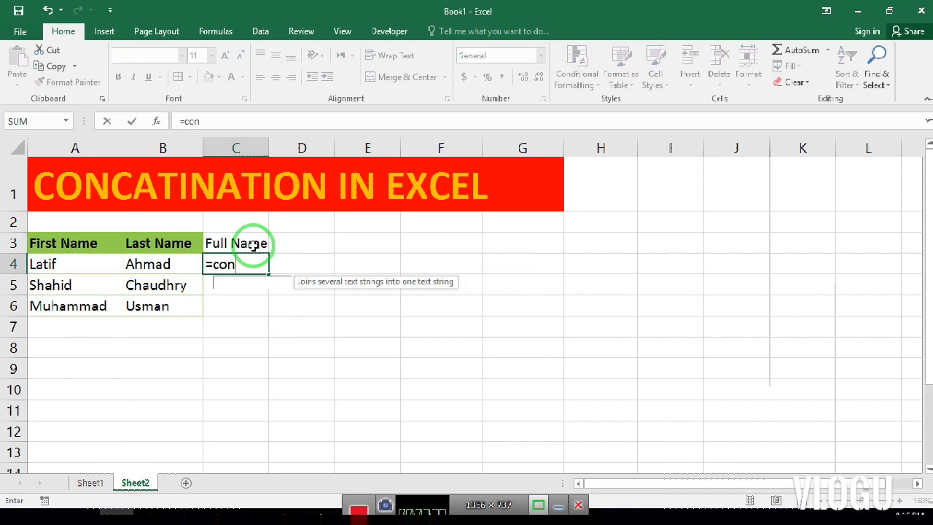
type("catenate")
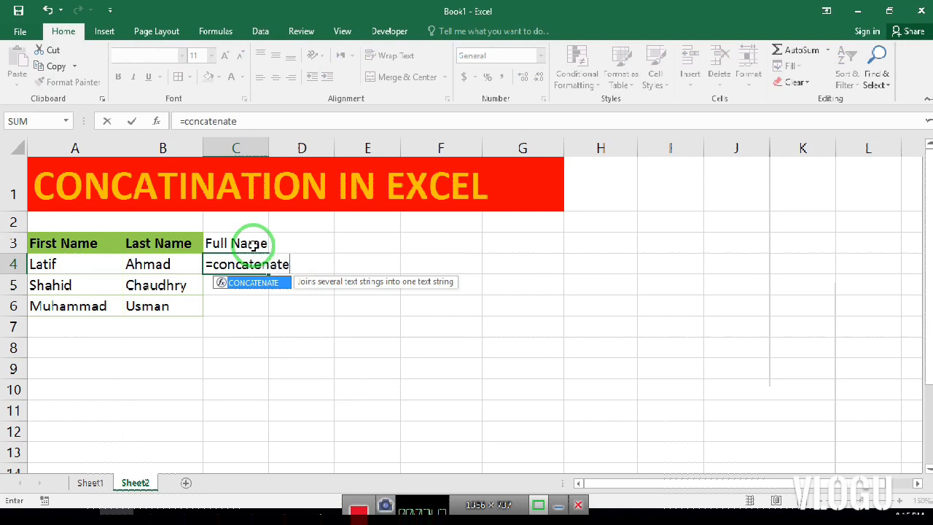
type("(")
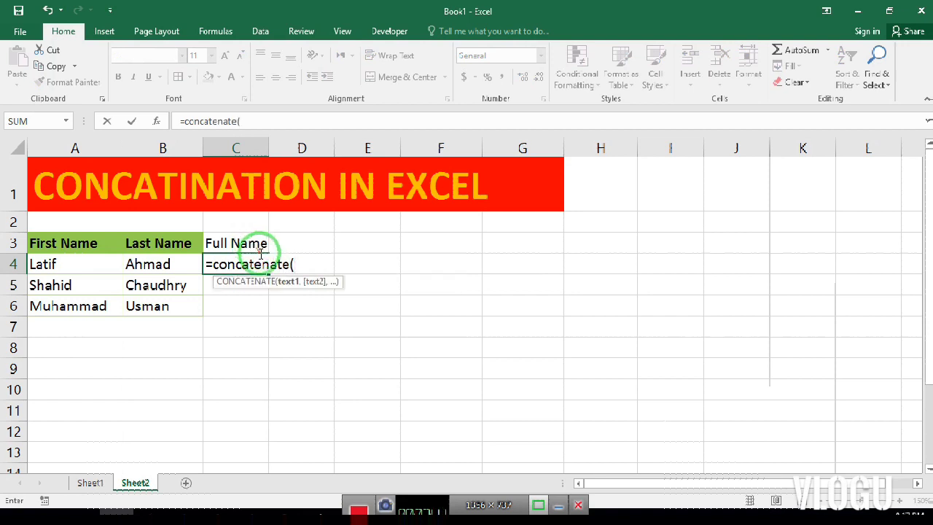
left_click(76, 264)
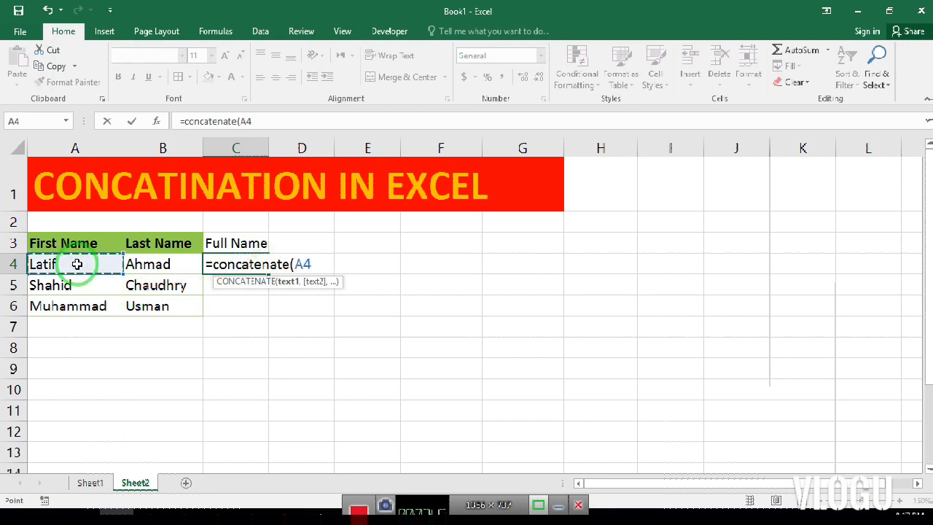
type(",")
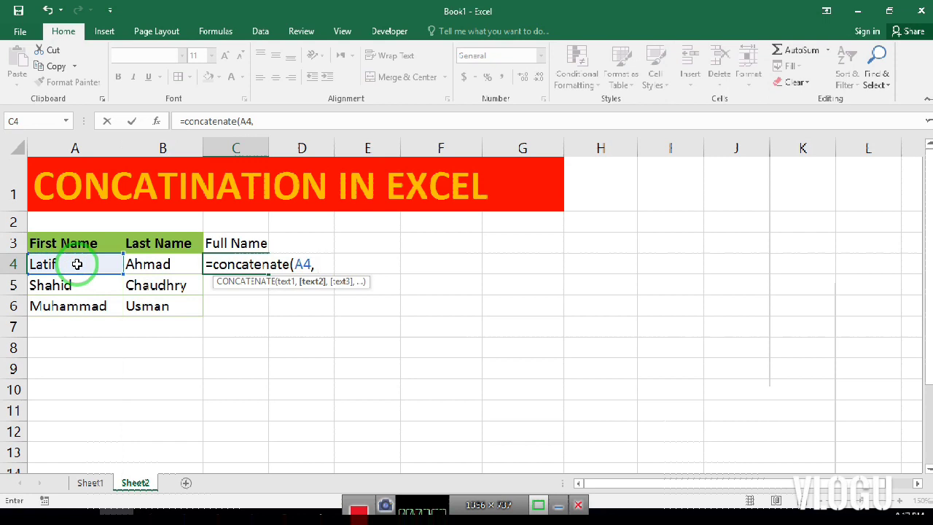
type(" \"")
type("\",")
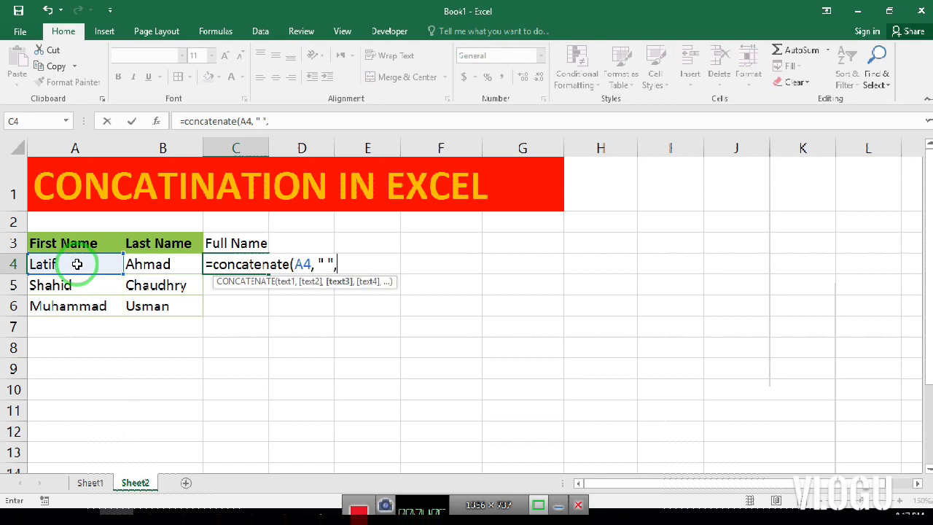
left_click(135, 260)
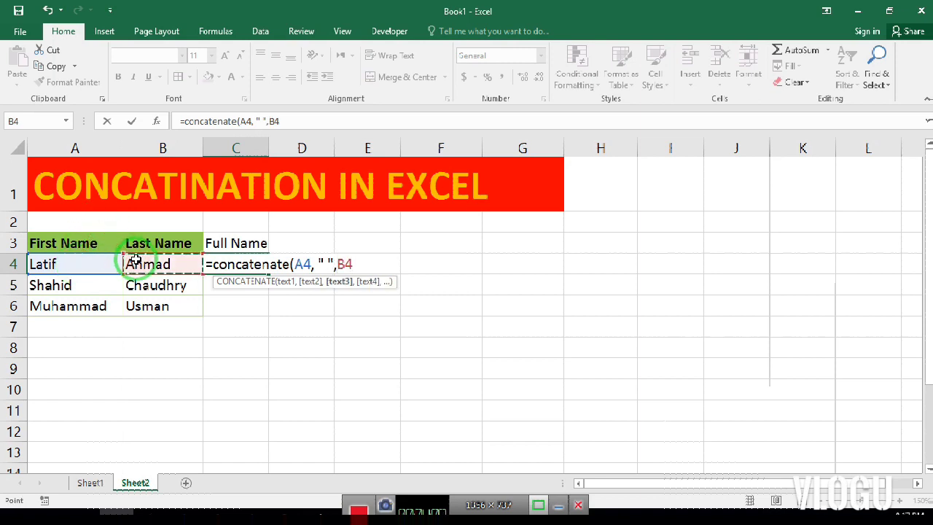
type(")")
key("Return")
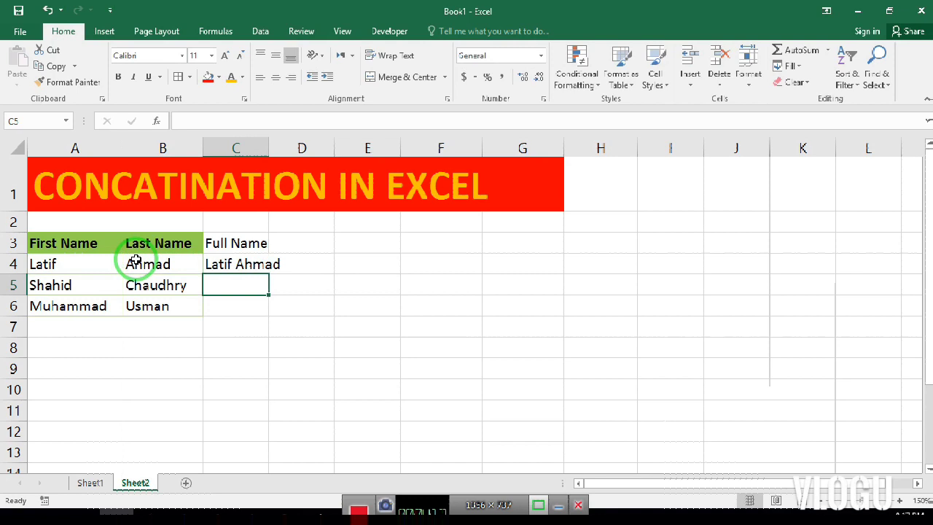
Fill the full-name formula from C4 down through C6.
left_click(255, 256)
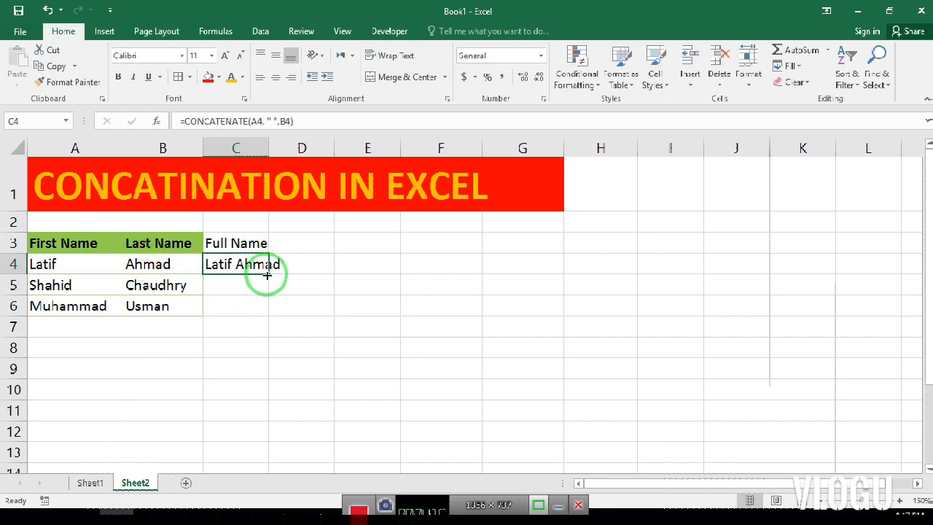
left_click_drag(268, 272, 262, 314)
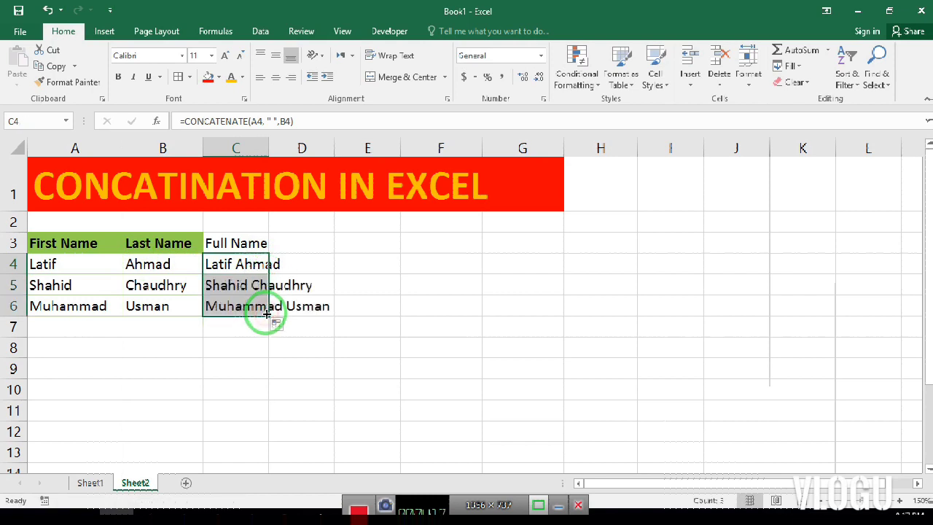
left_click(298, 342)
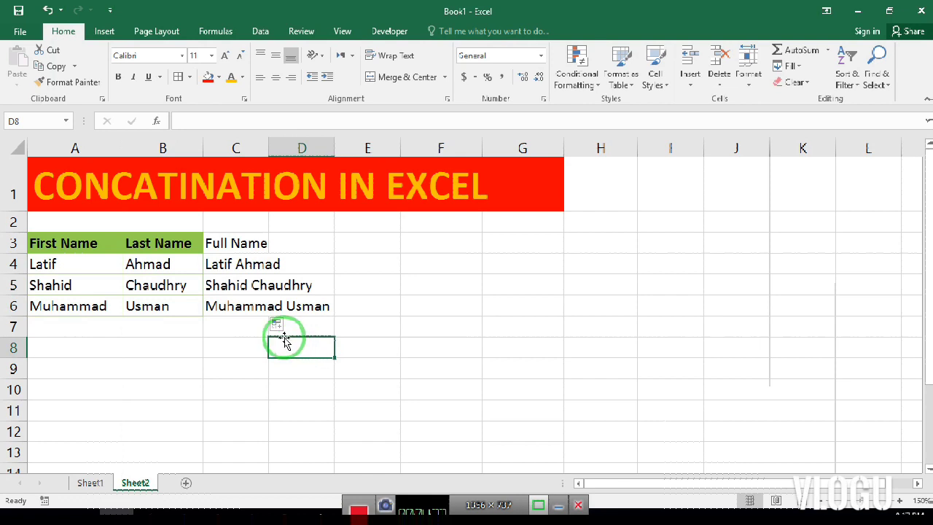
Auto-fit the width of column C to the full names.
left_click(255, 291)
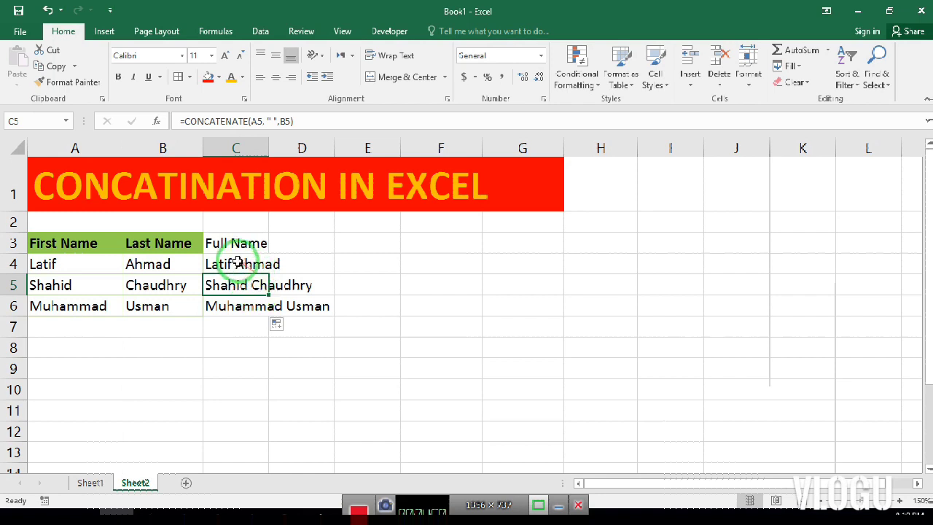
left_click_drag(226, 259, 235, 275)
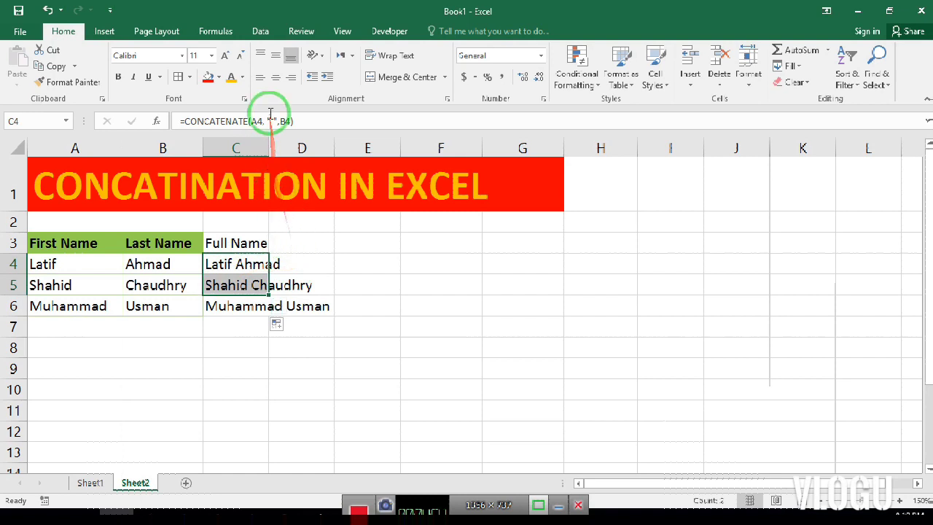
double_click(269, 142)
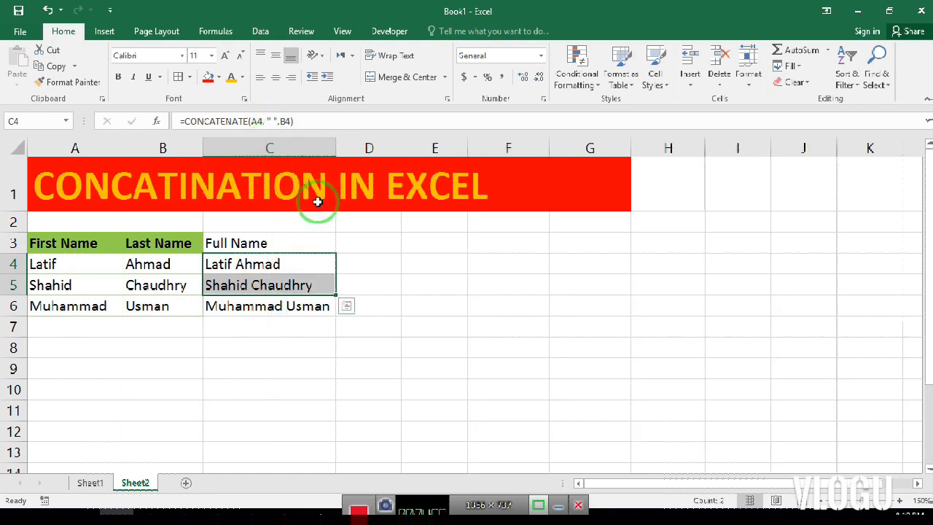
left_click(352, 262)
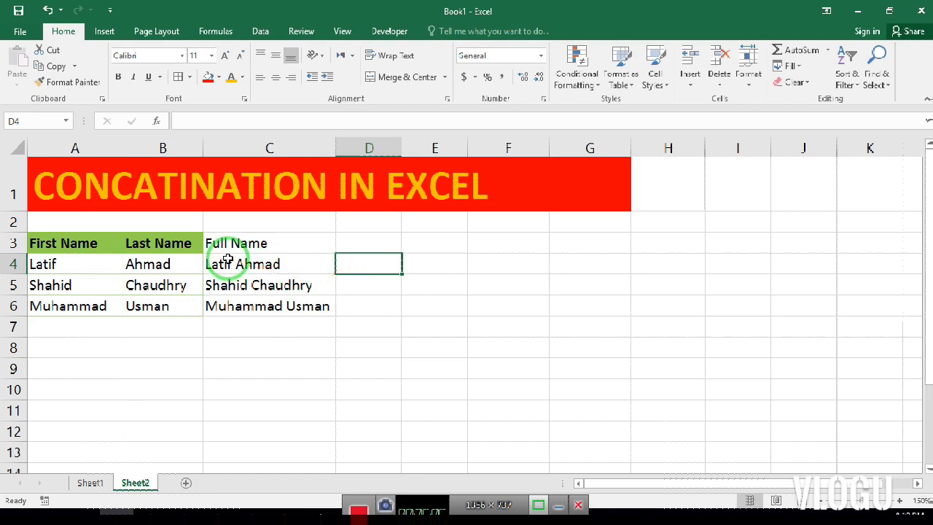
Clear the Full Name heading and the formulas from C3:C6, leaving C4 selected.
left_click_drag(225, 243, 232, 306)
key("Delete")
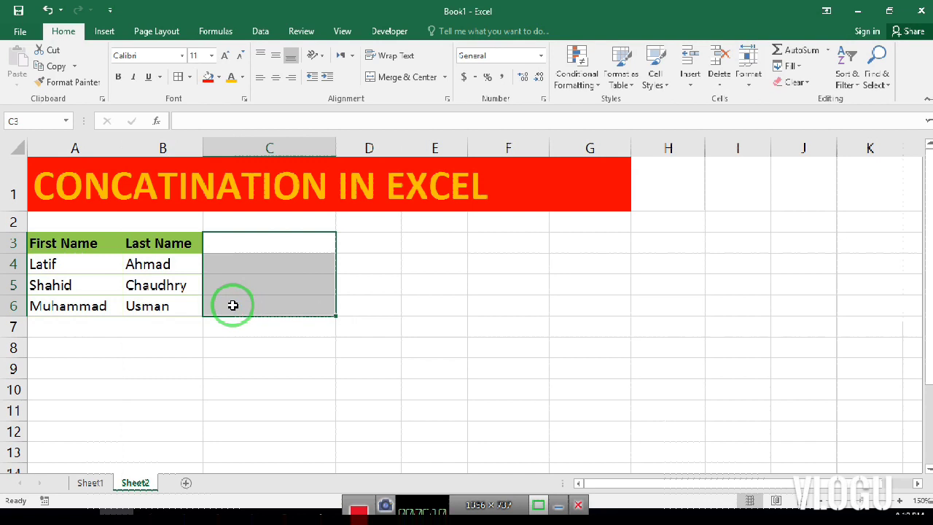
key("Down")
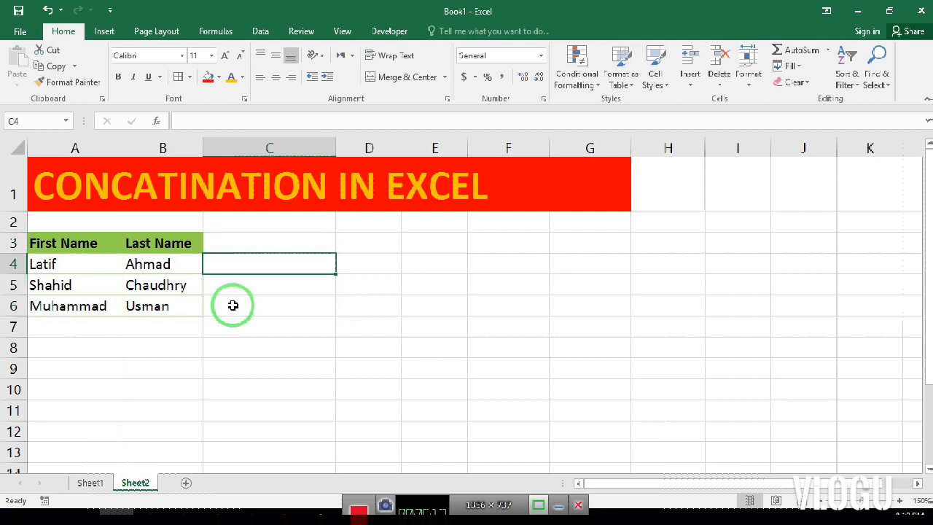
Enter =CONCATENATE("My name is"," ") in cell C4.
type("=conca")
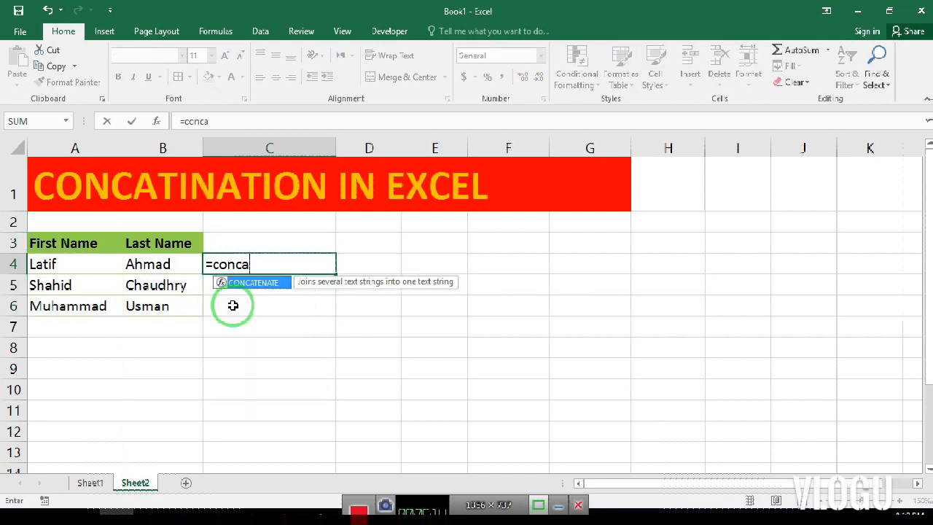
type("tenate(")
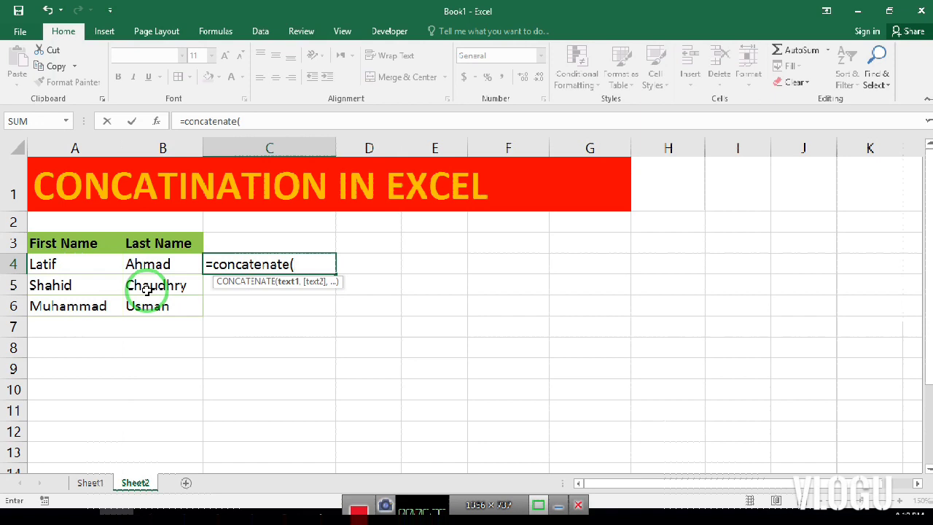
type("\"My name")
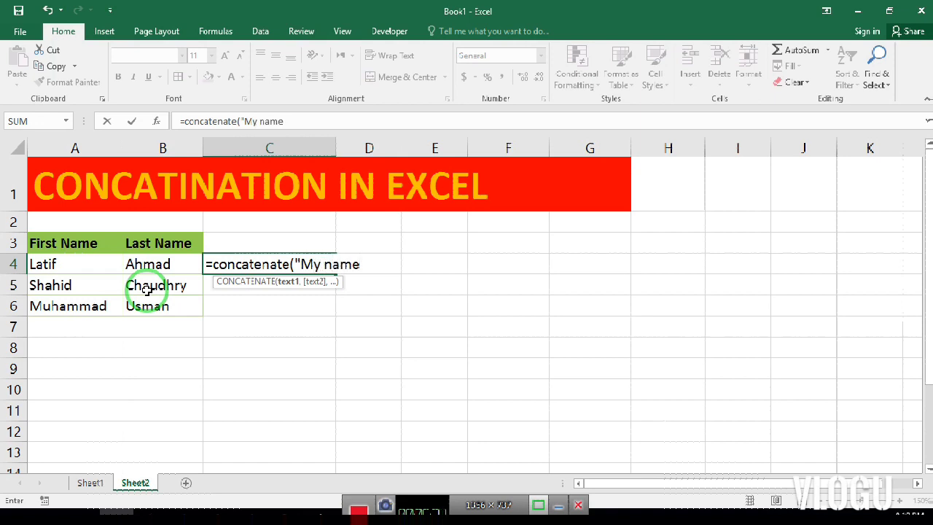
type(" is\",")
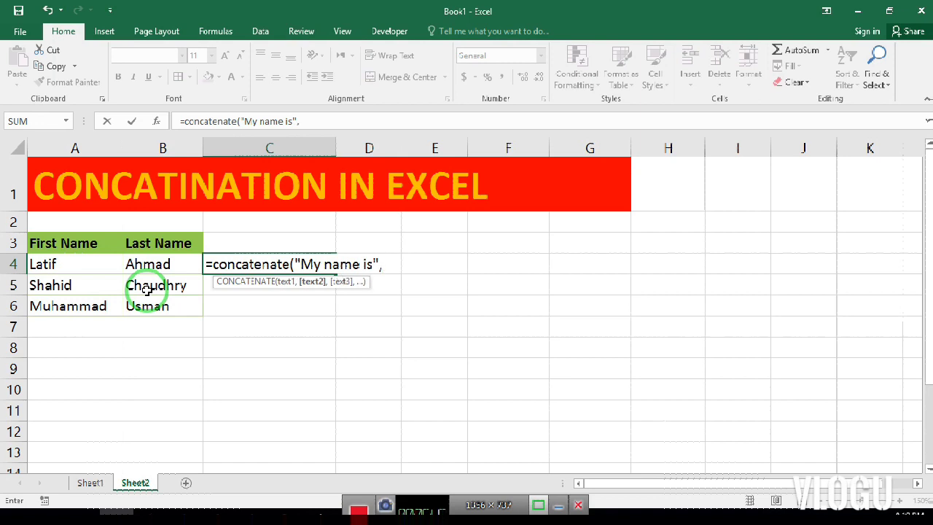
left_click(146, 290)
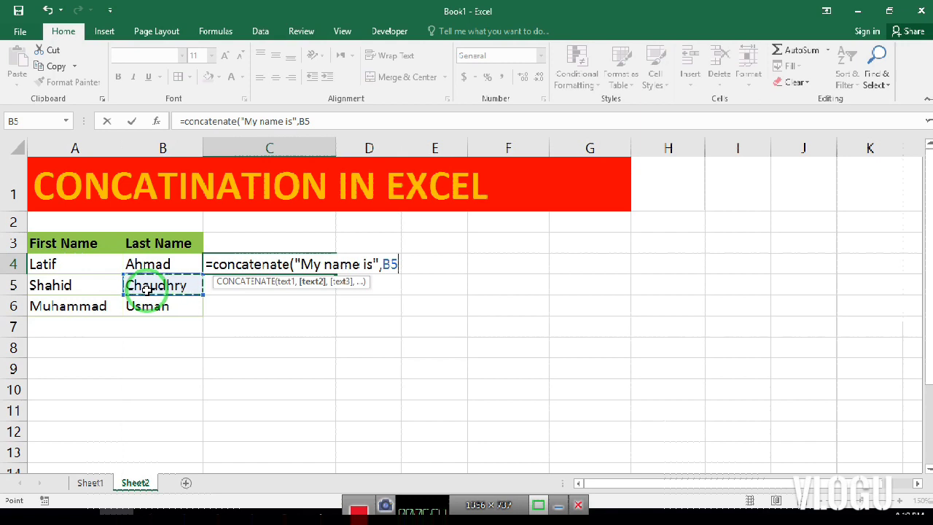
key("BackSpace")
key("BackSpace")
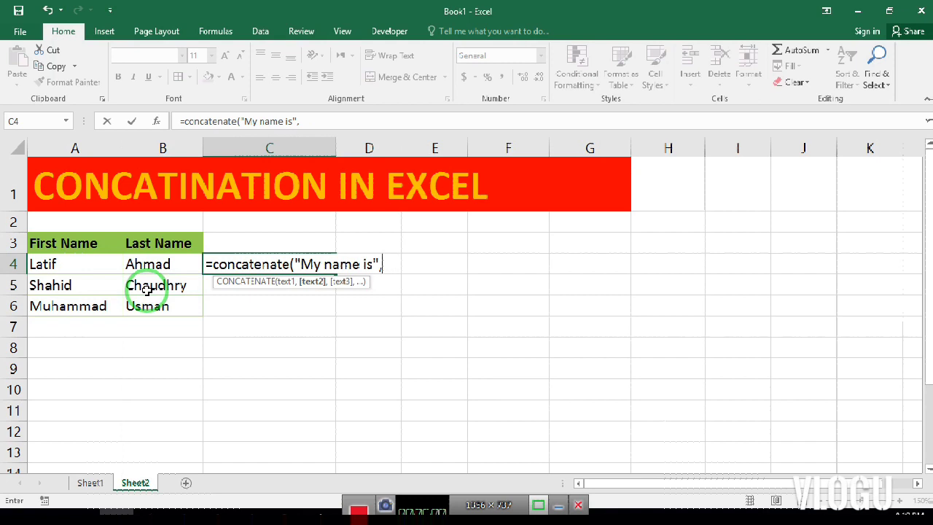
type("\"")
type("\")")
left_click(147, 290)
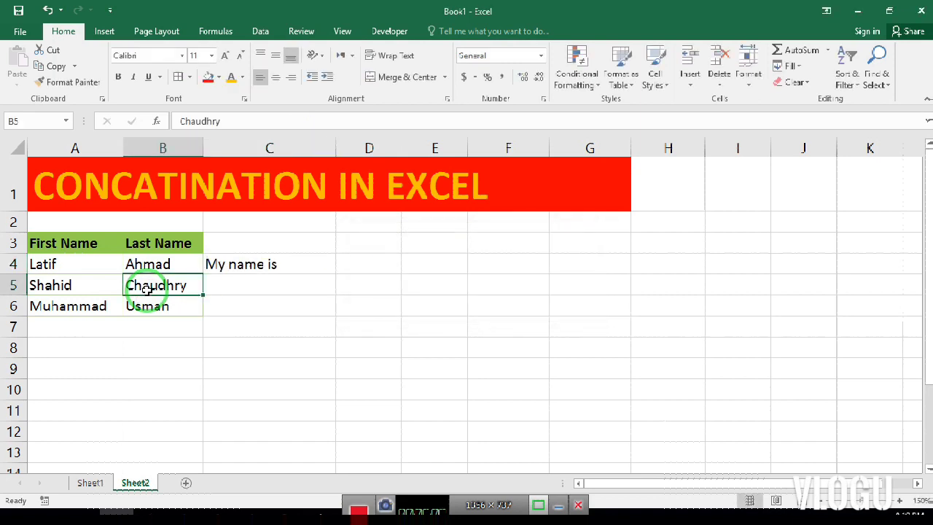
Extend the C4 formula to =CONCATENATE("My name is"," ",A4," ",B4) so the first and last names follow the phrase.
left_click(284, 265)
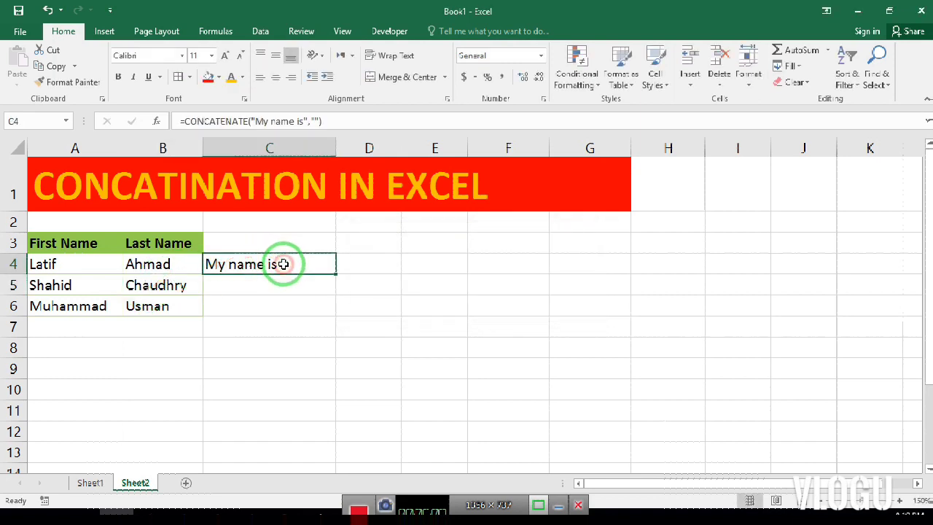
left_click(314, 118)
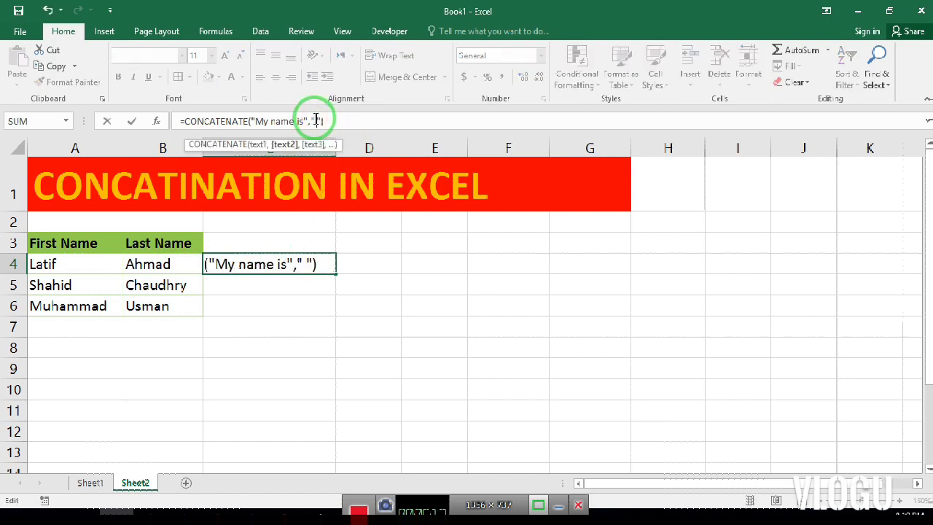
left_click(332, 121)
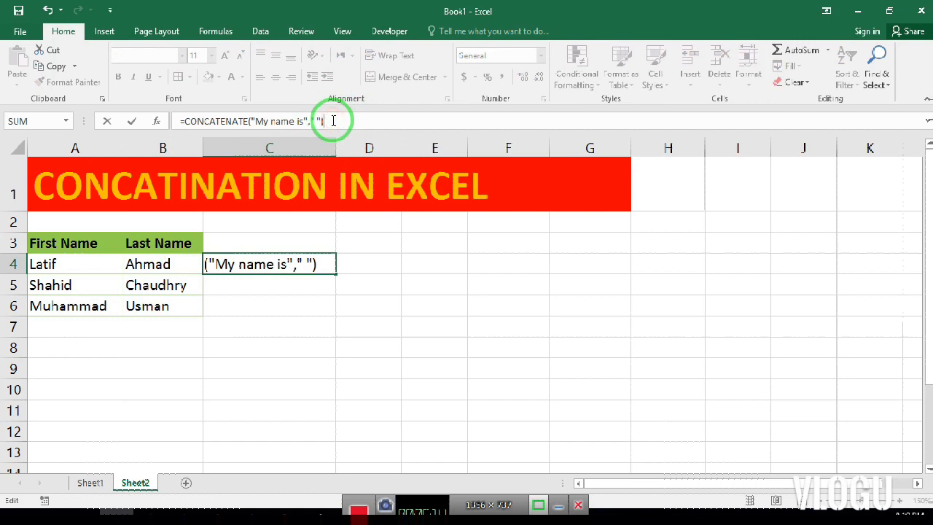
key("BackSpace")
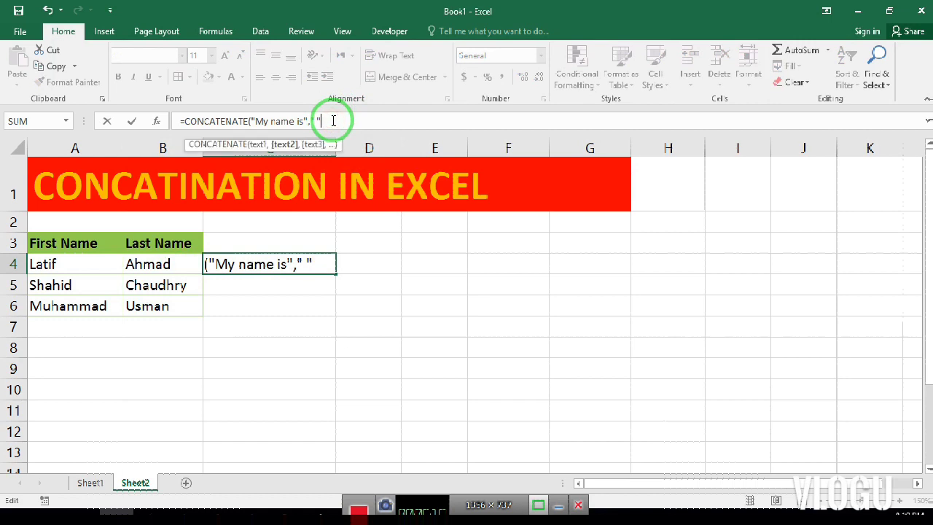
type(",")
left_click(58, 264)
type(",")
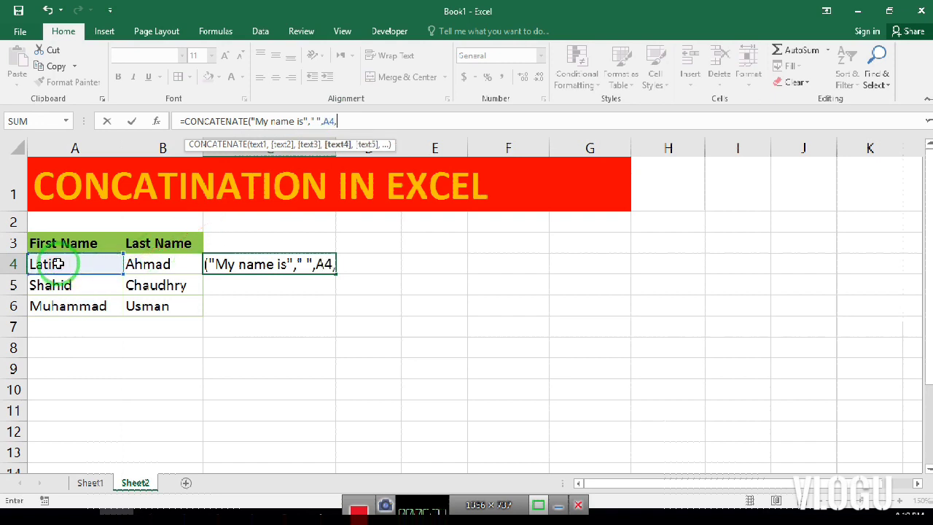
type("\"")
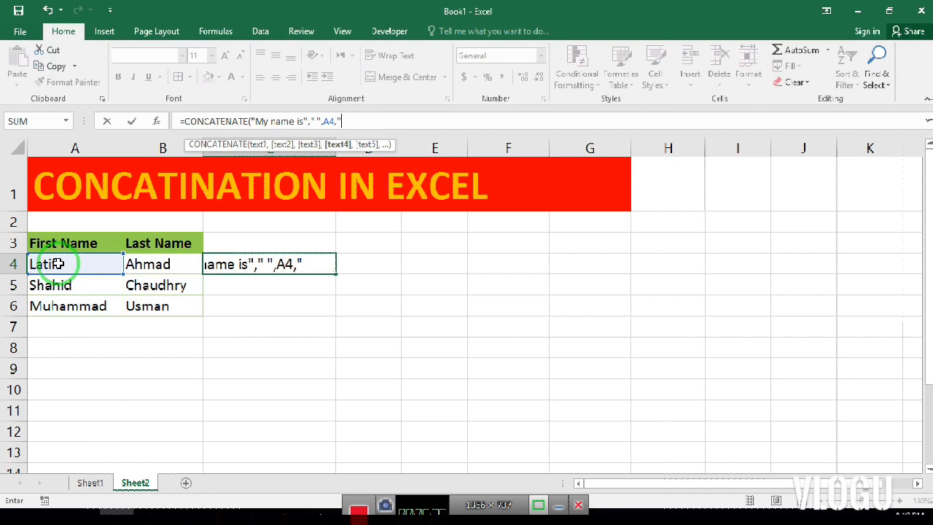
type(" \",")
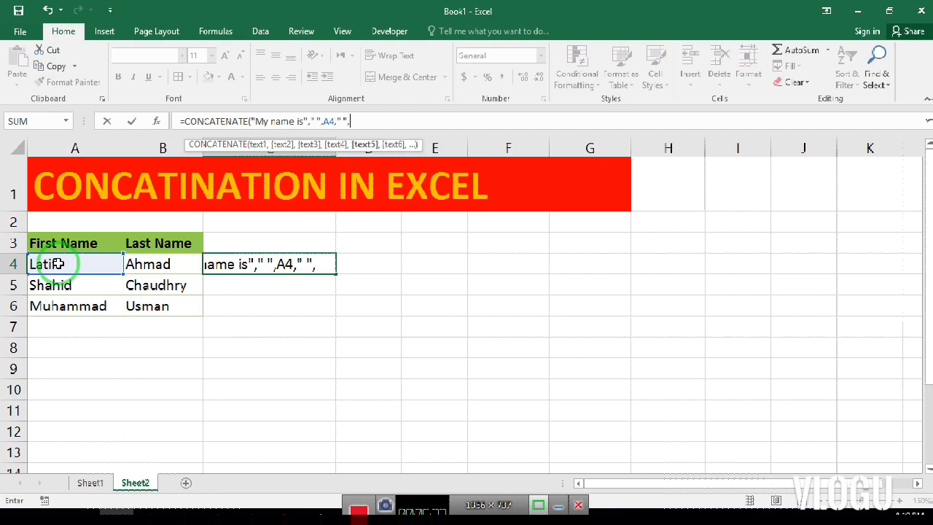
left_click(157, 266)
type(")")
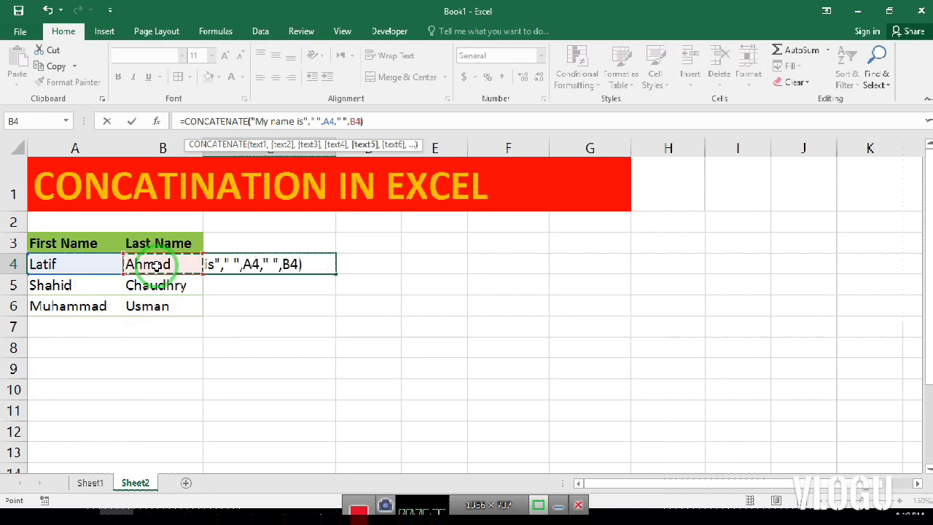
key("Return")
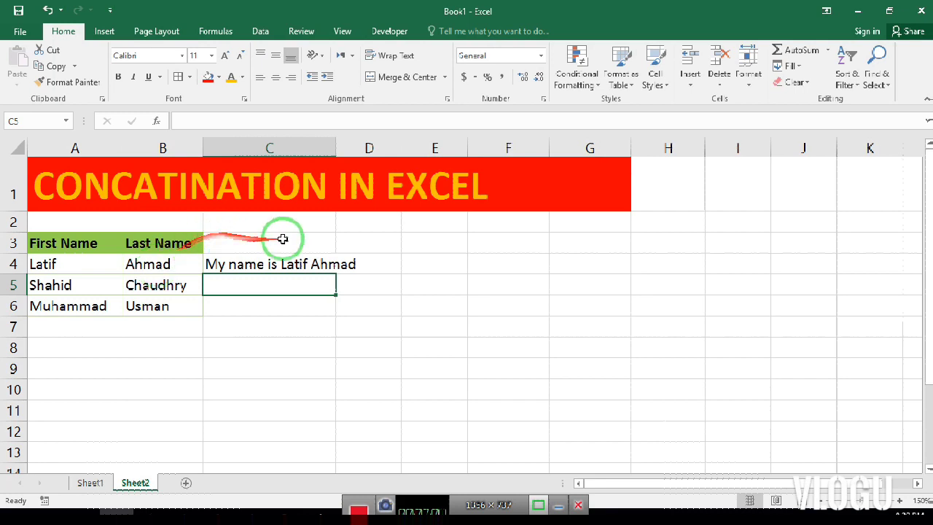
Fill the "My name is" formula from C4 down through C6.
left_click(295, 267)
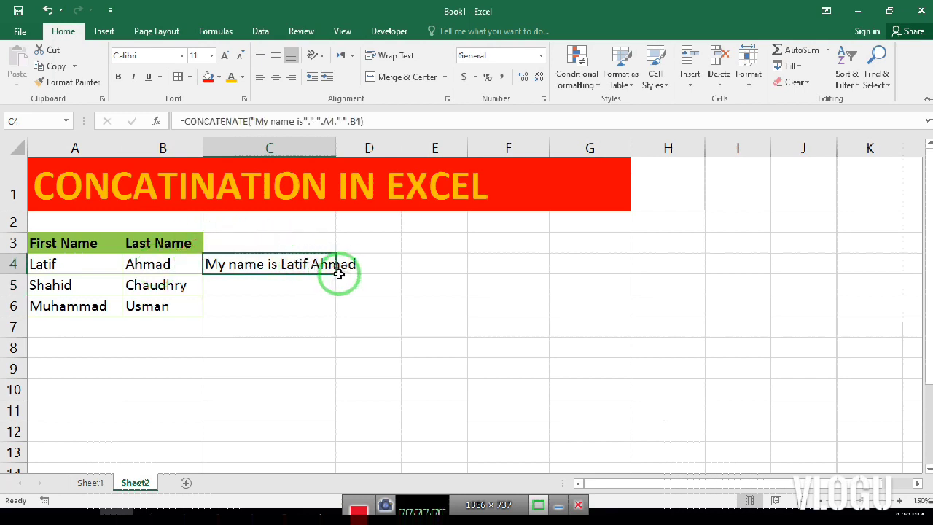
left_click_drag(336, 274, 337, 321)
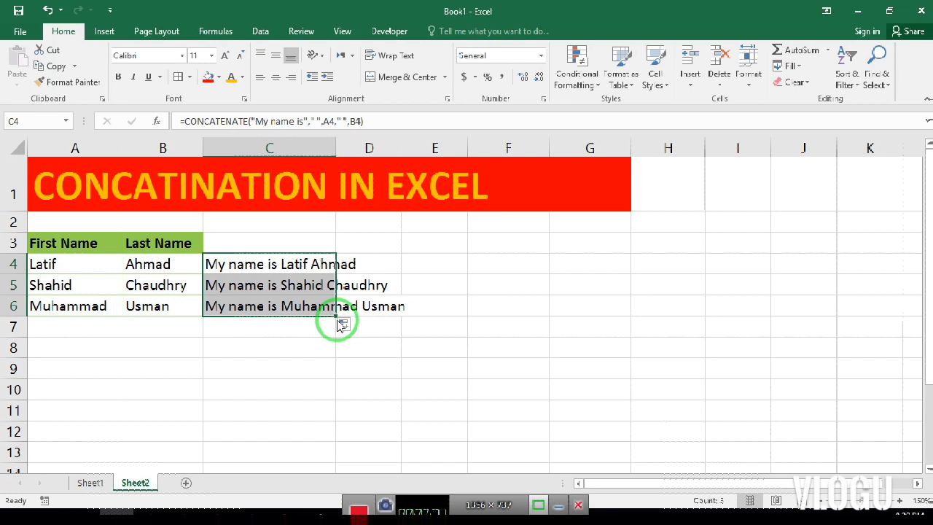
In cell D4 of Sheet1, enter the ampersand formula =&A4&"-"&B4 and accept its correction to =A4&"-"&B4.
key("Down")
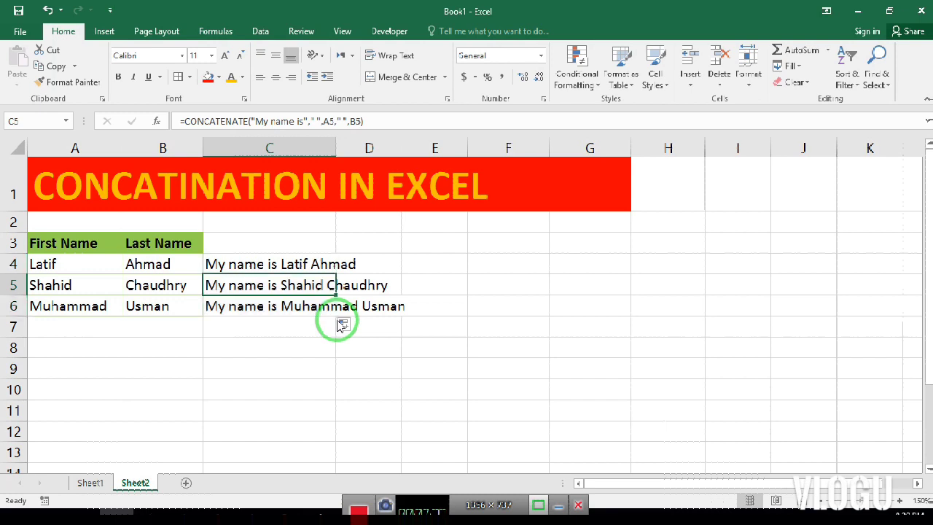
left_click(86, 484)
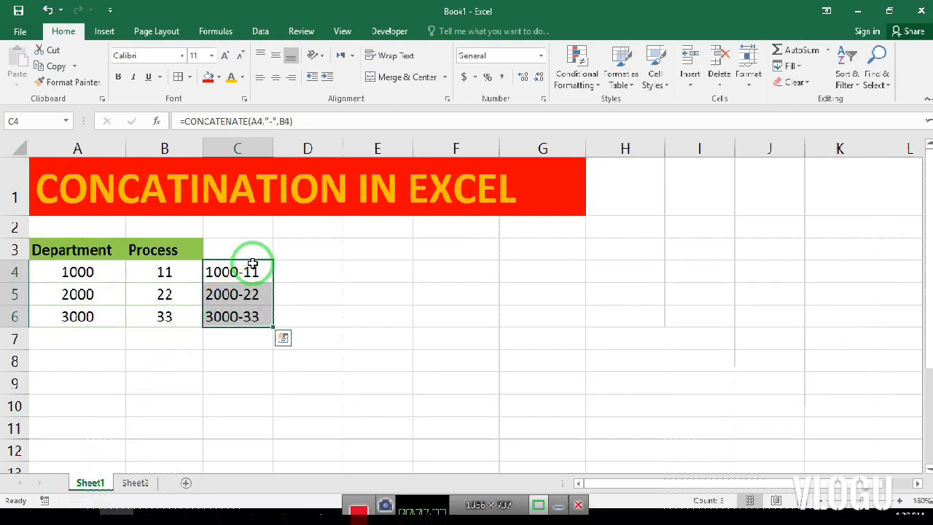
left_click(305, 279)
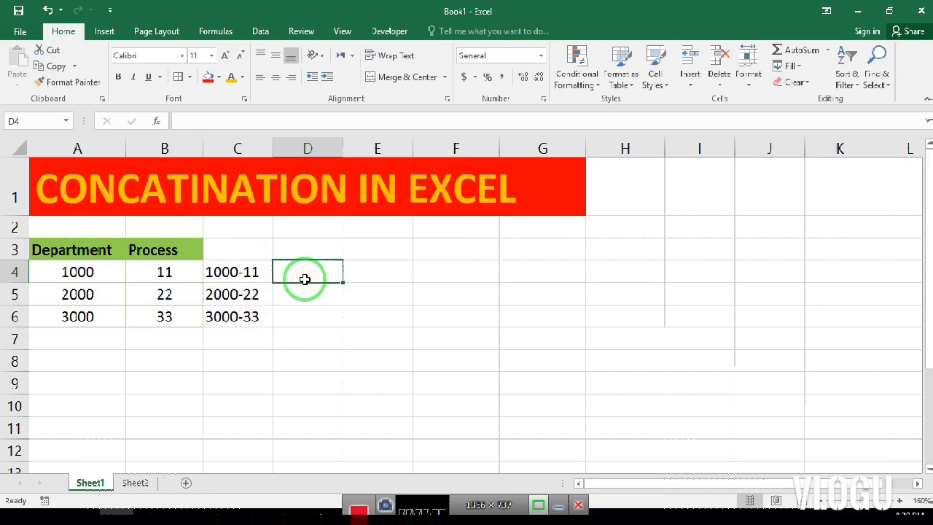
type("=")
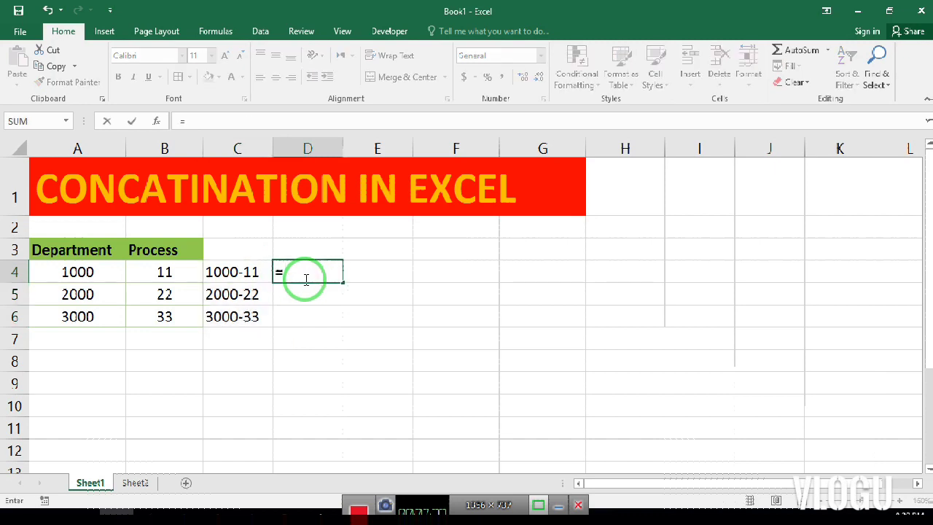
type("&")
left_click(91, 272)
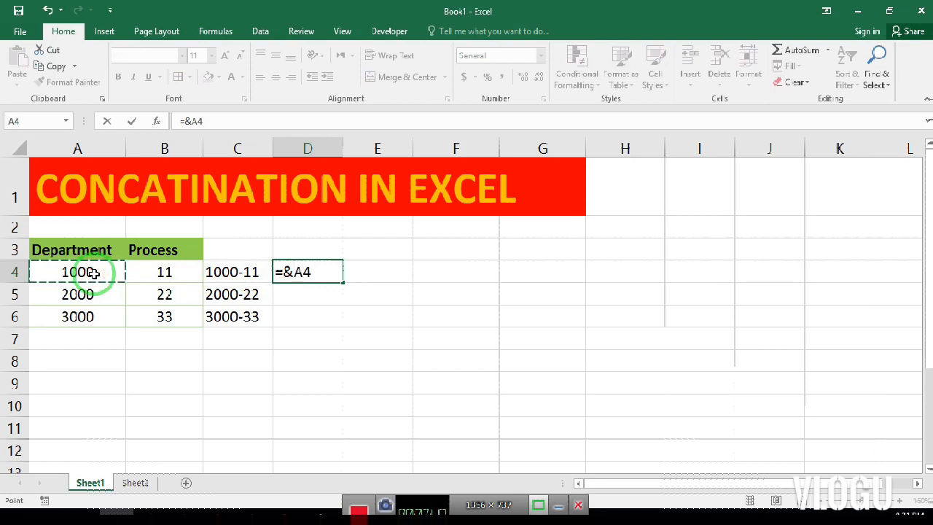
type(",")
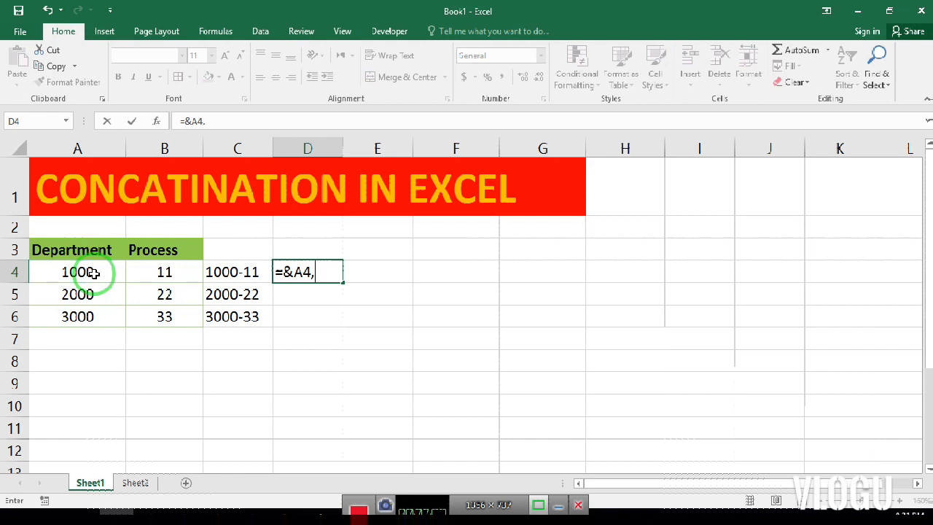
key("BackSpace")
type("&\"-\"&")
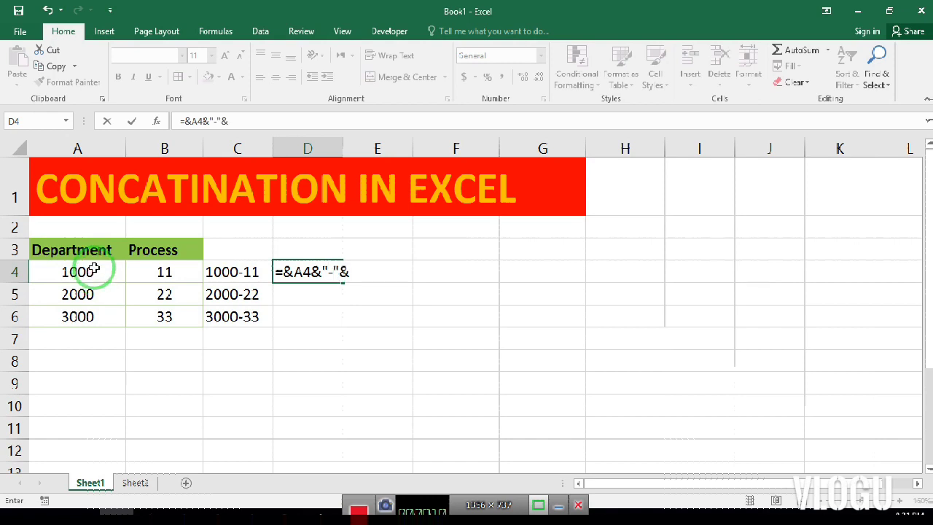
left_click(157, 274)
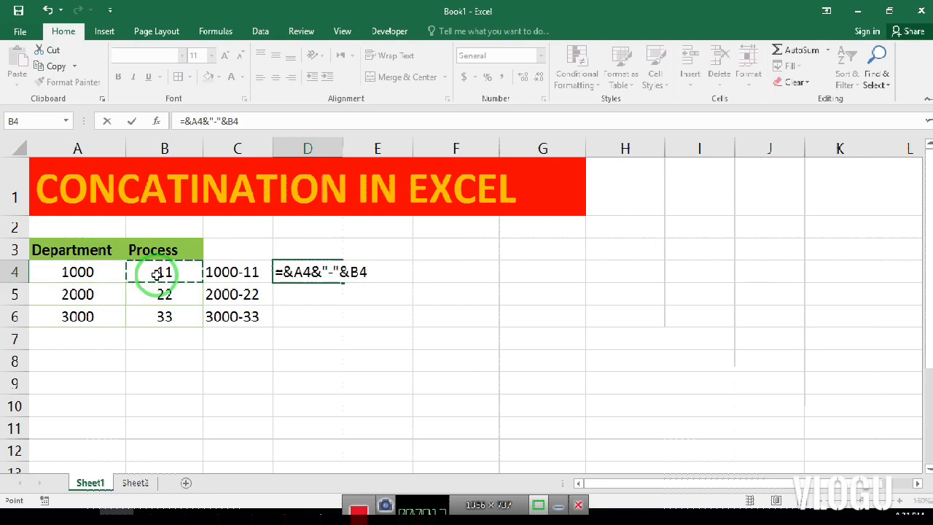
key("Return")
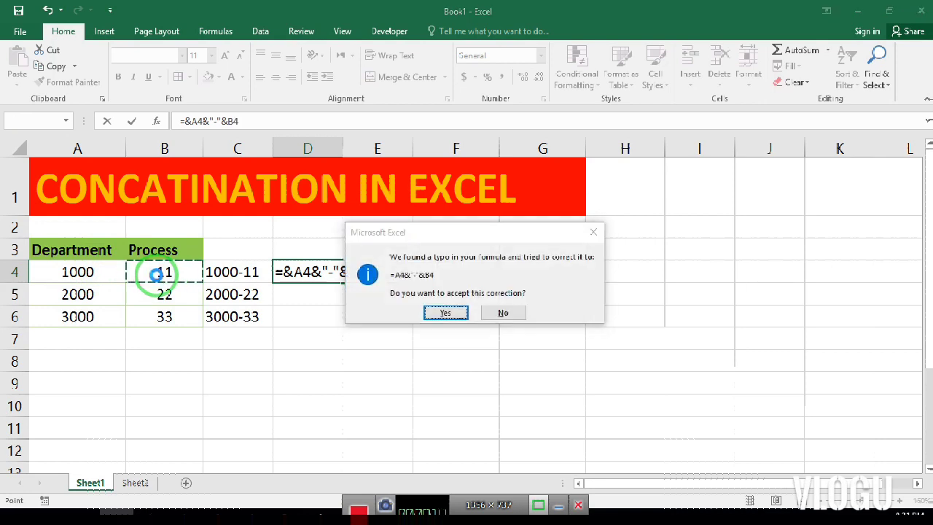
key("Return")
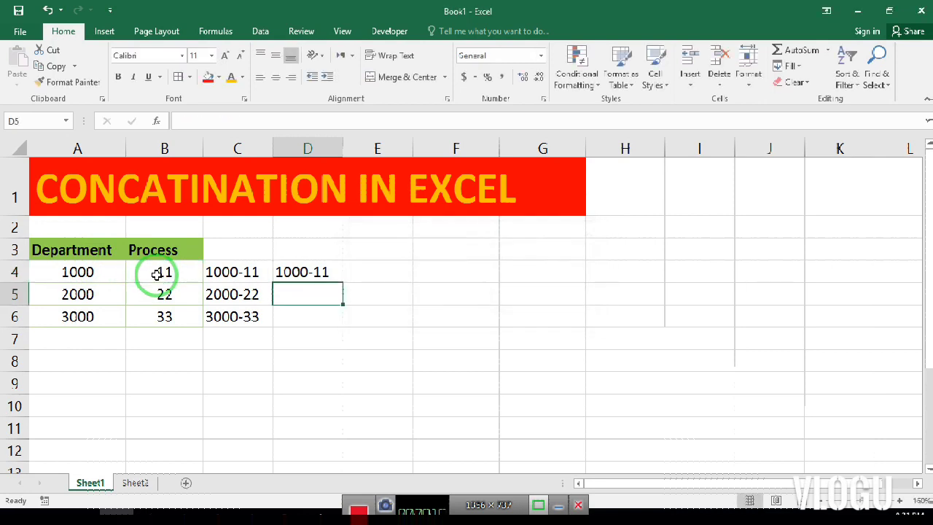
Select cell D4 to review its ampersand formula joining the department and process codes.
left_click(307, 272)
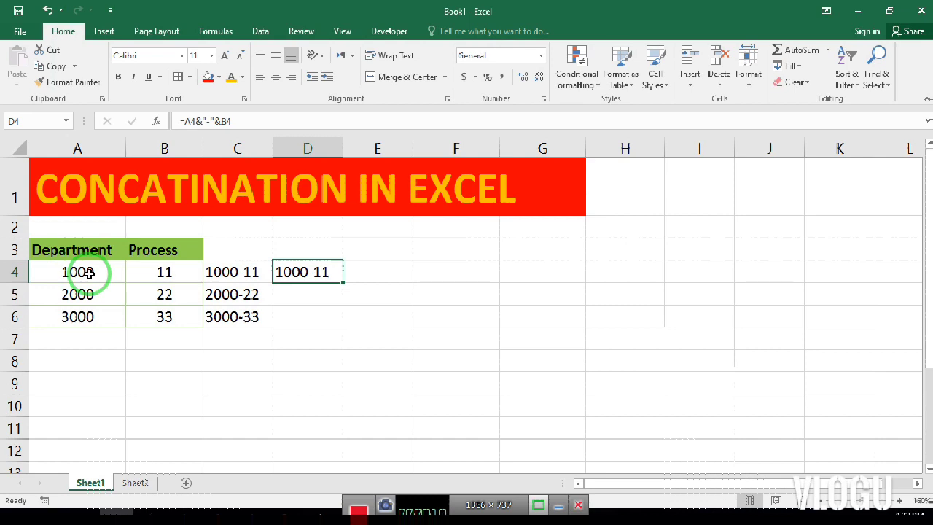
left_click(386, 521)
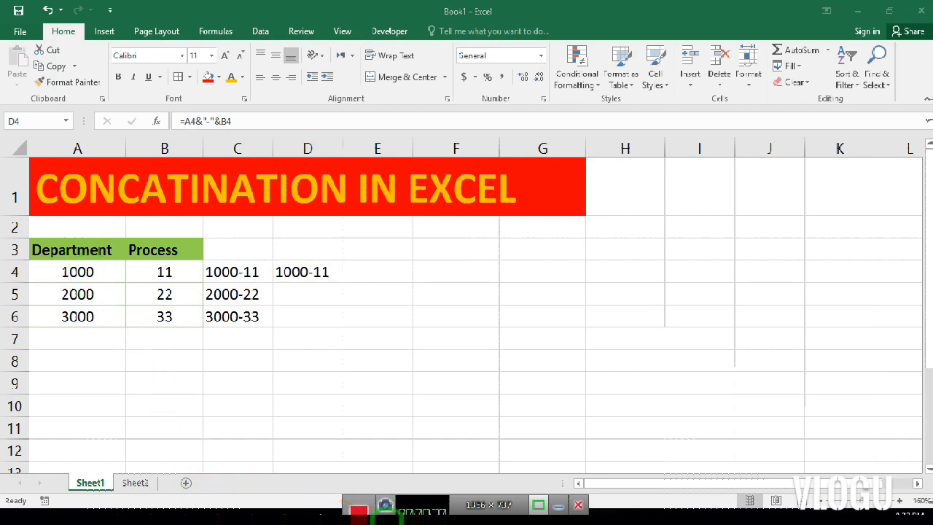